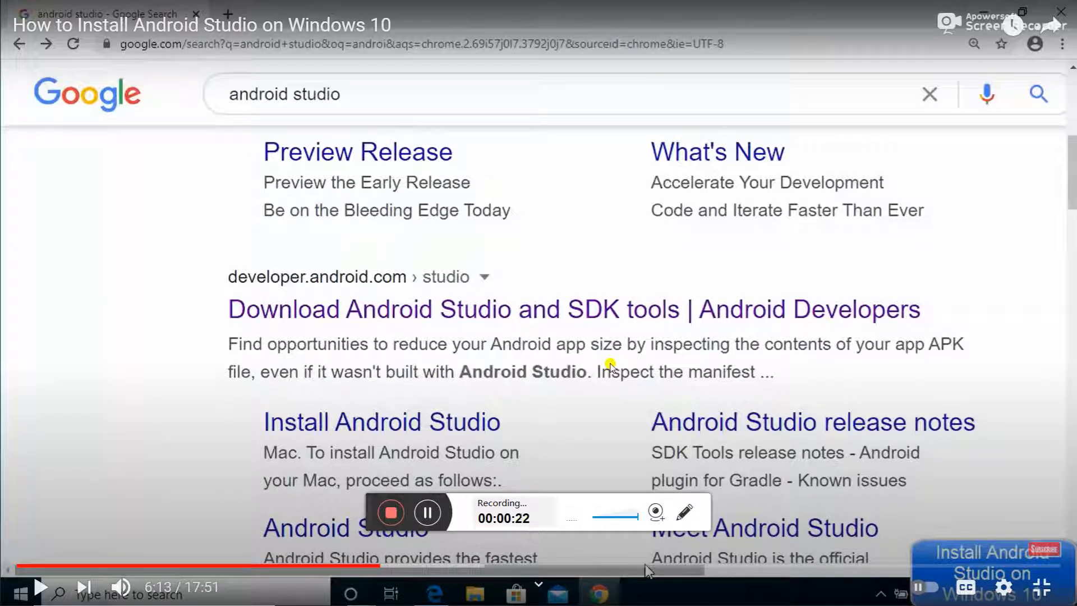
# - Open the official Android Studio download page from the search results and review its Windows system requirements
pyautogui.press('space')
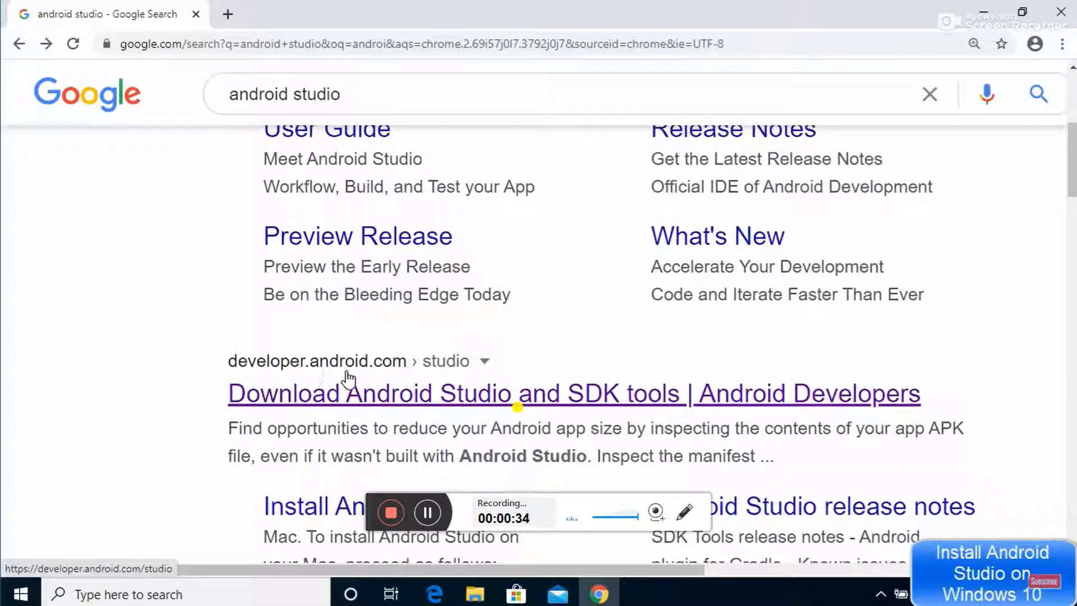
pyautogui.click(406, 396)
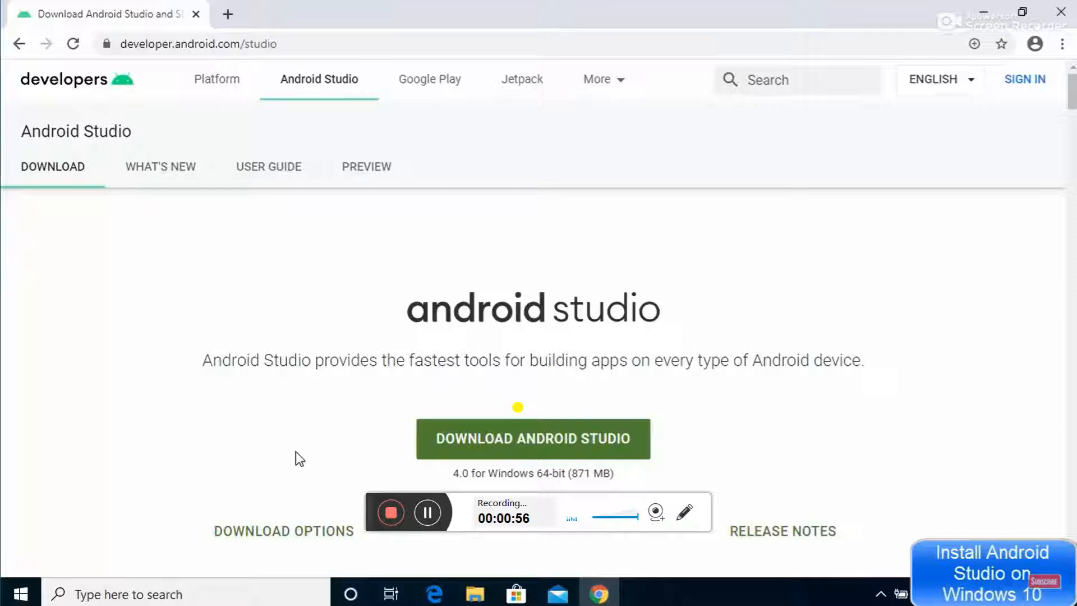
pyautogui.scroll(-20, 187, 425)
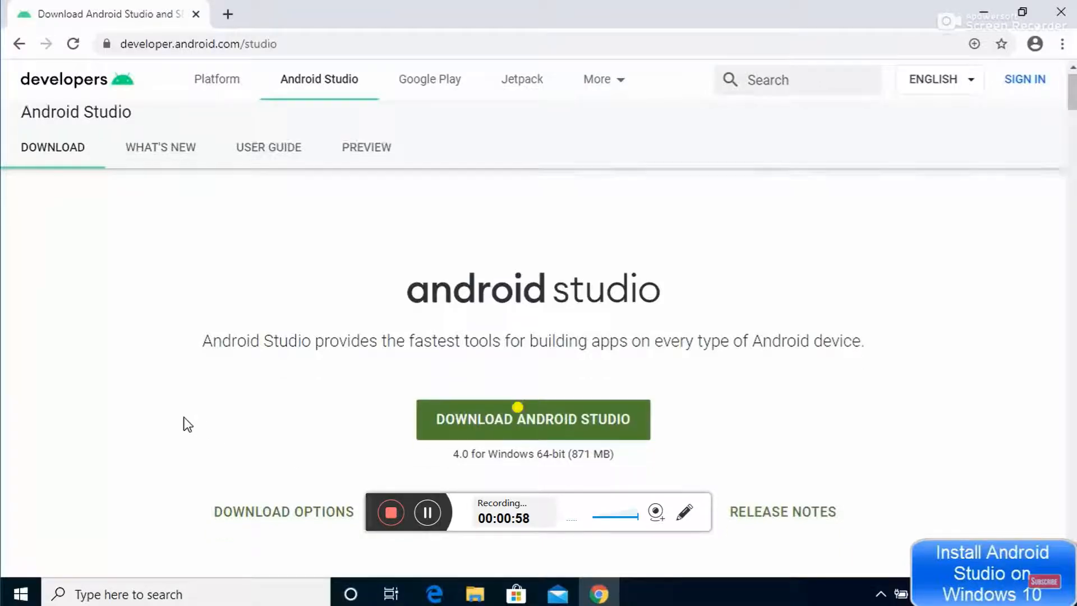
pyautogui.scroll(-20, 187, 424)
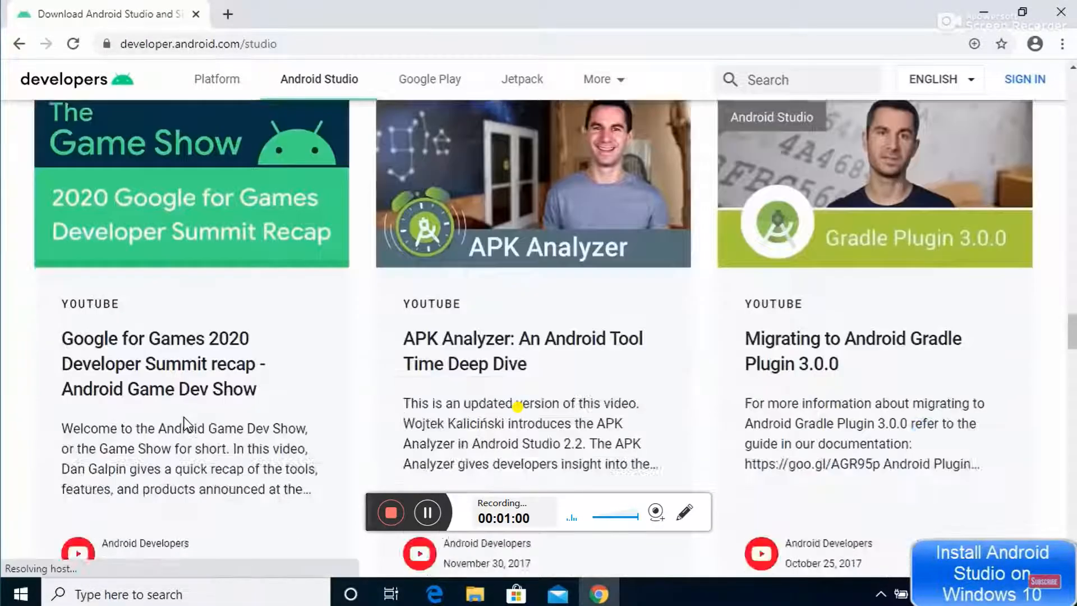
pyautogui.scroll(-15, 187, 425)
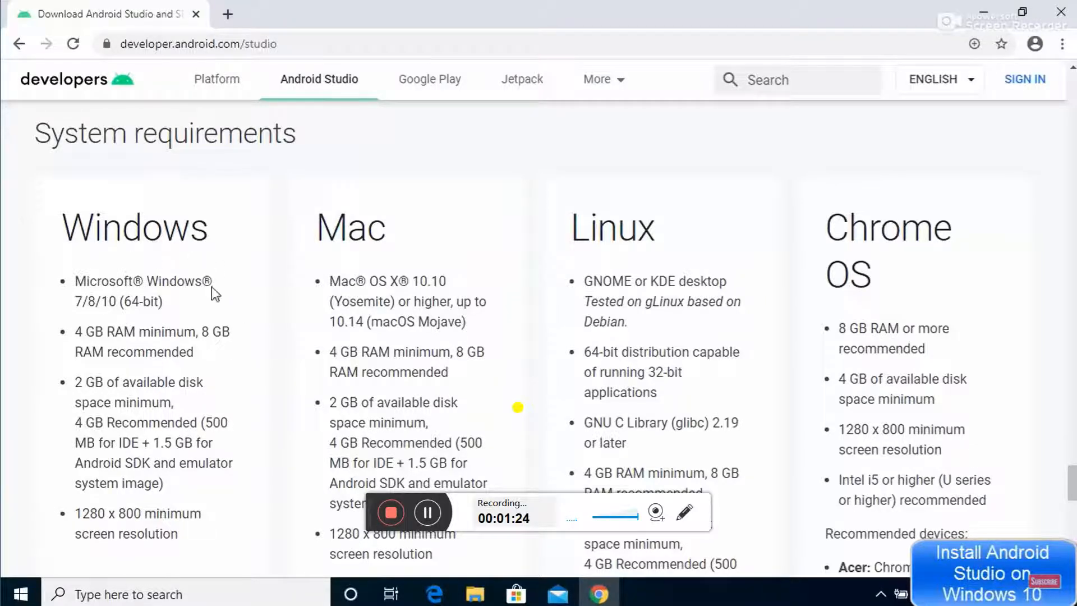
pyautogui.moveTo(1072, 477); pyautogui.dragTo(1052, 147)
pyautogui.scroll(10, 643, 317)
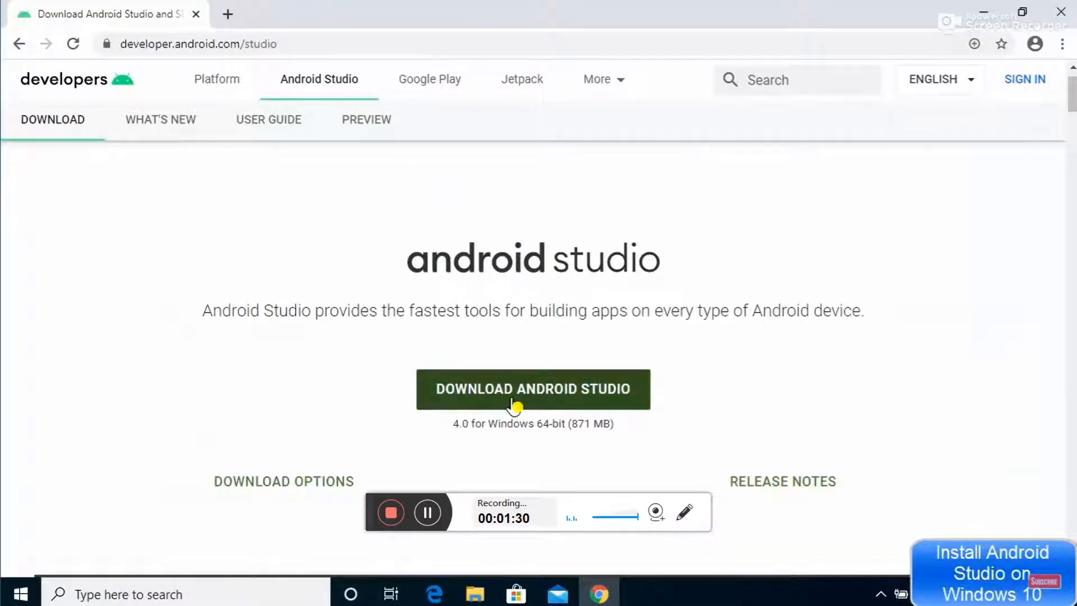
# - Download Android Studio 4.0 for Windows after agreeing to the terms and conditions
pyautogui.click(512, 403)
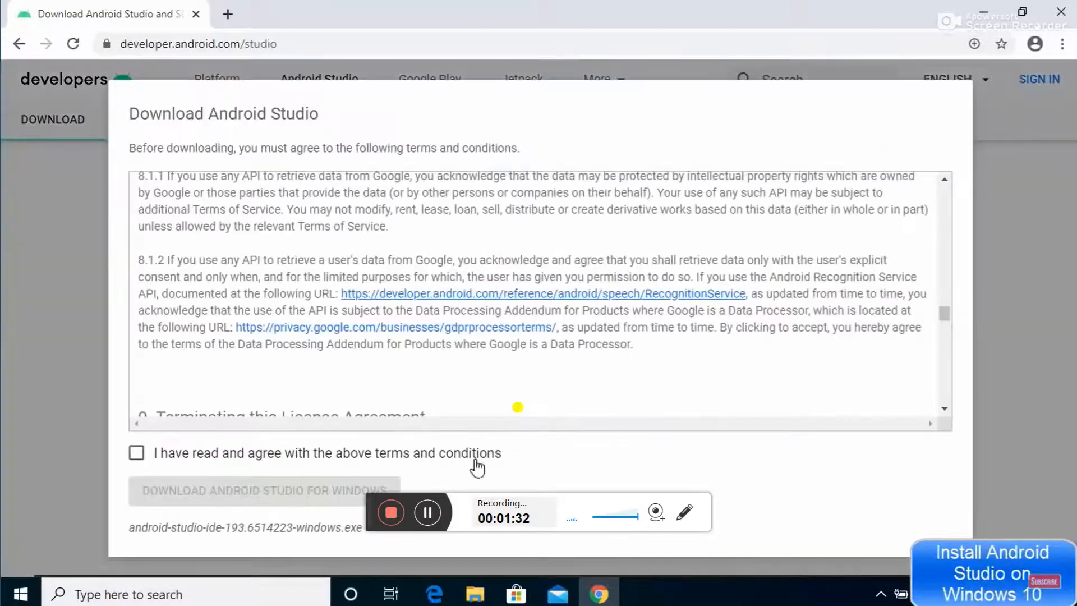
pyautogui.click(137, 456)
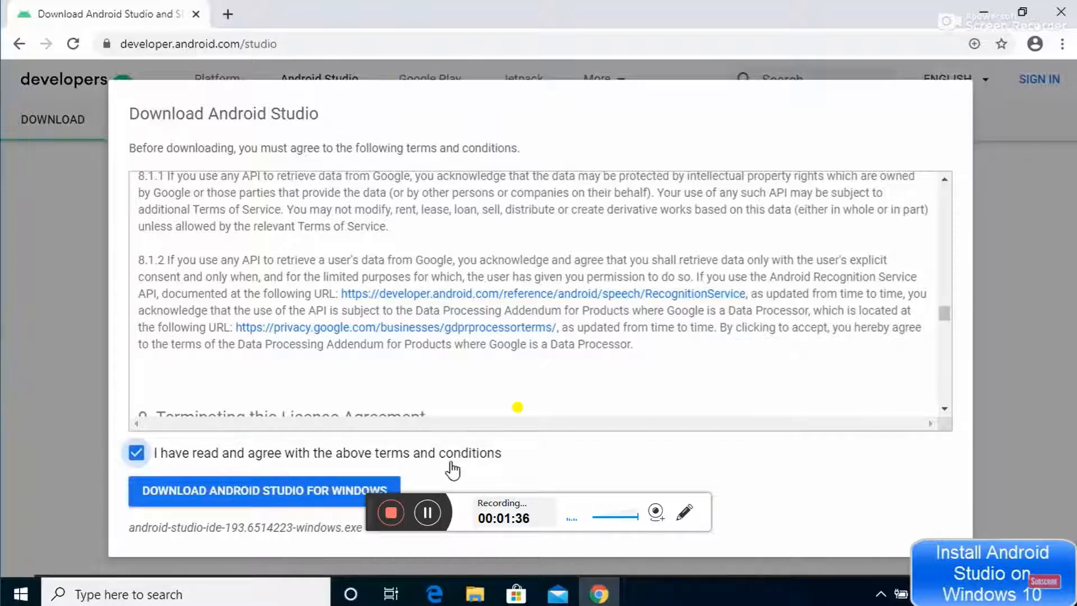
pyautogui.click(267, 501)
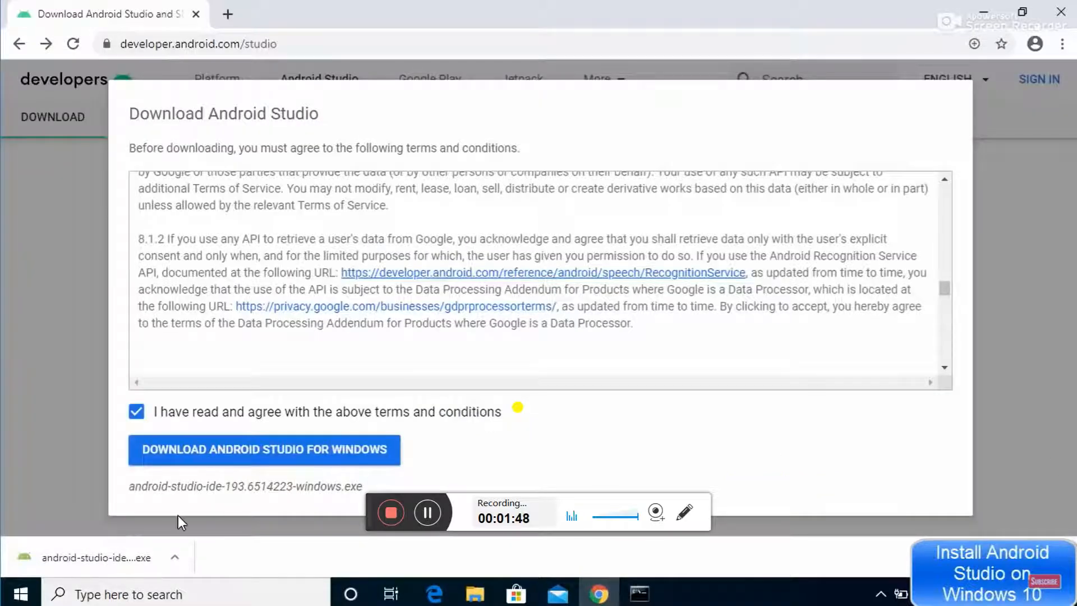
# - Run the downloaded Android Studio installer, clearing the open windows out of the way, and allow it to make changes to the device
pyautogui.click(125, 557)
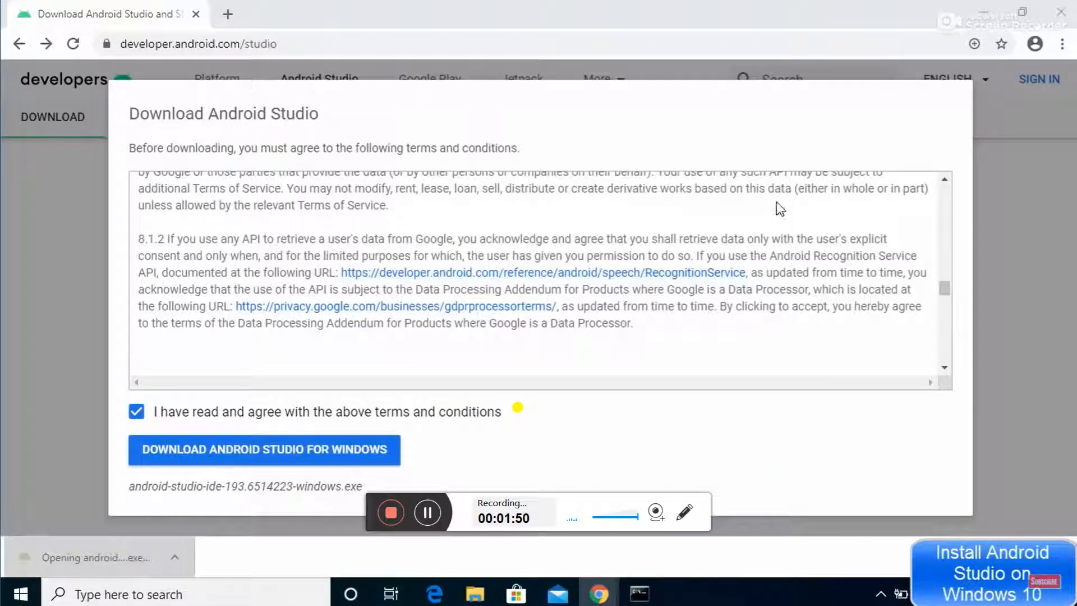
pyautogui.click(979, 17)
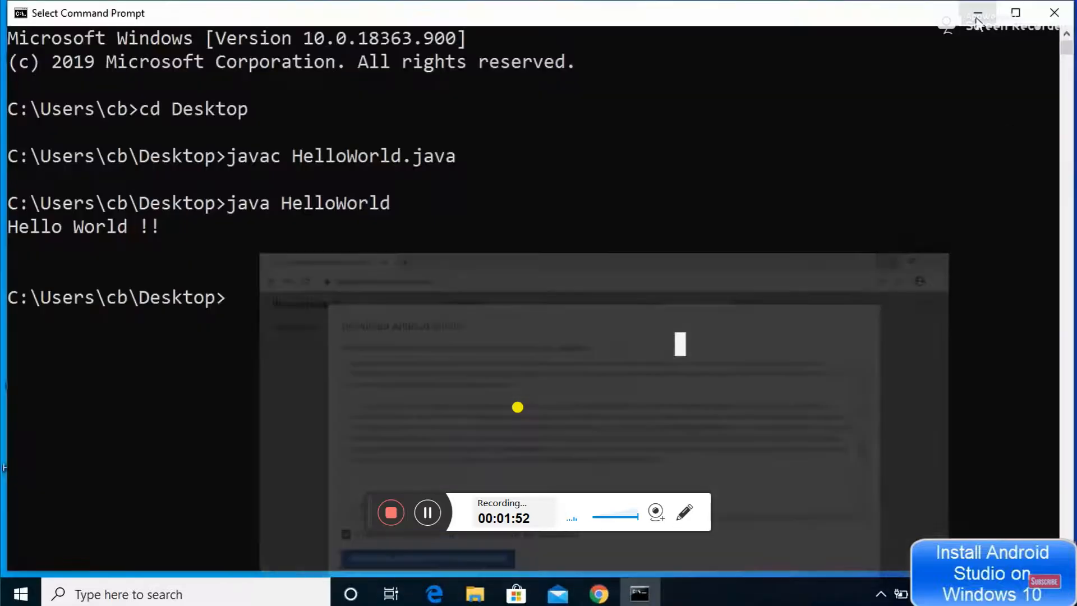
pyautogui.click(977, 13)
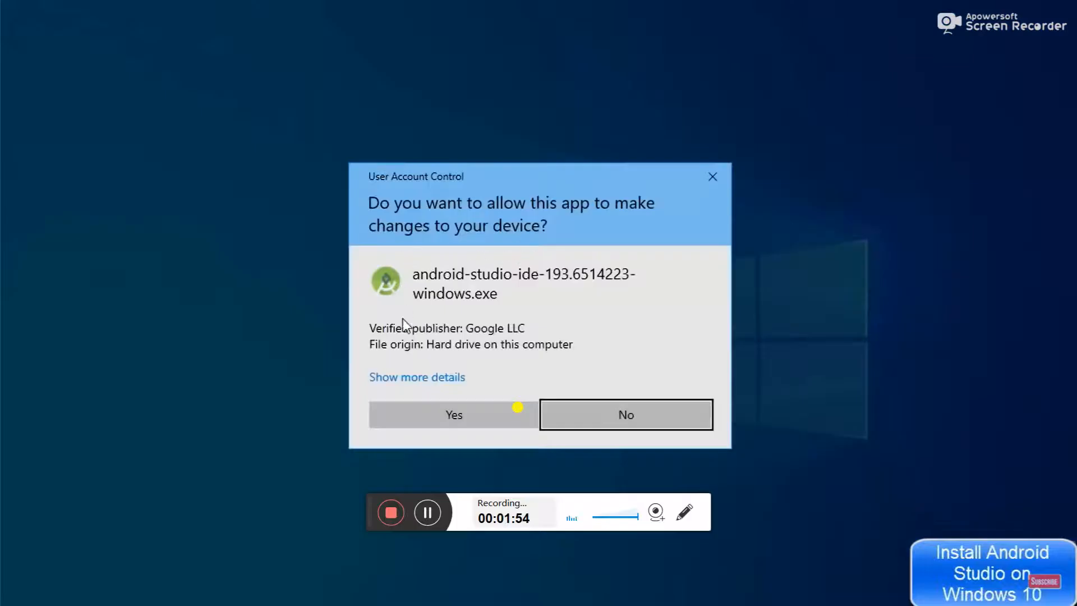
pyautogui.click(433, 421)
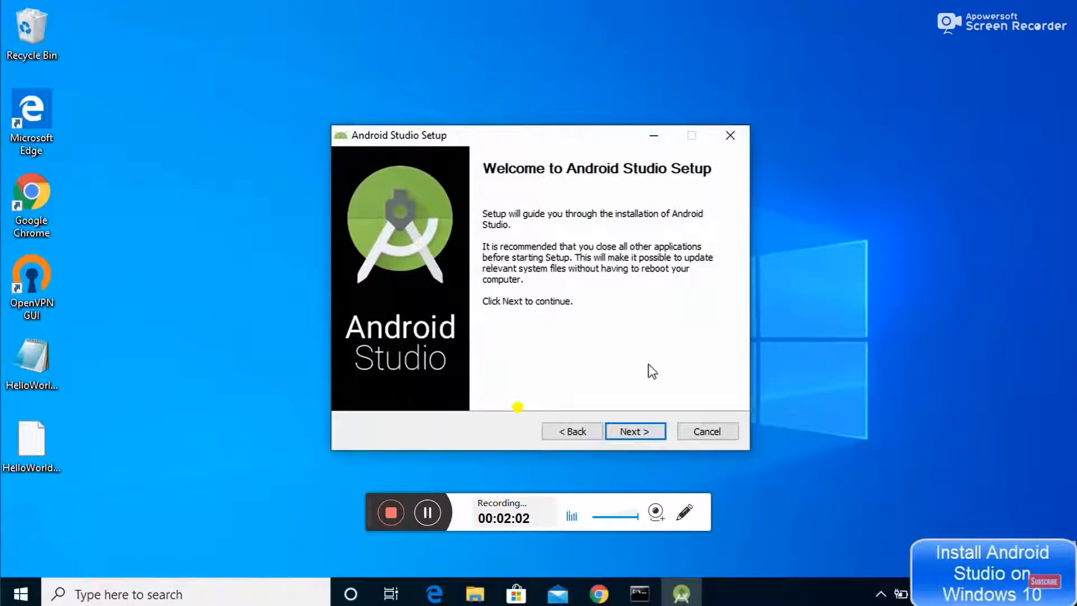
# - Install Android Studio with Android Virtual Device in C:\Program Files\Android\Android Studio, and finish setup with Start Android Studio enabled
pyautogui.click(621, 431)
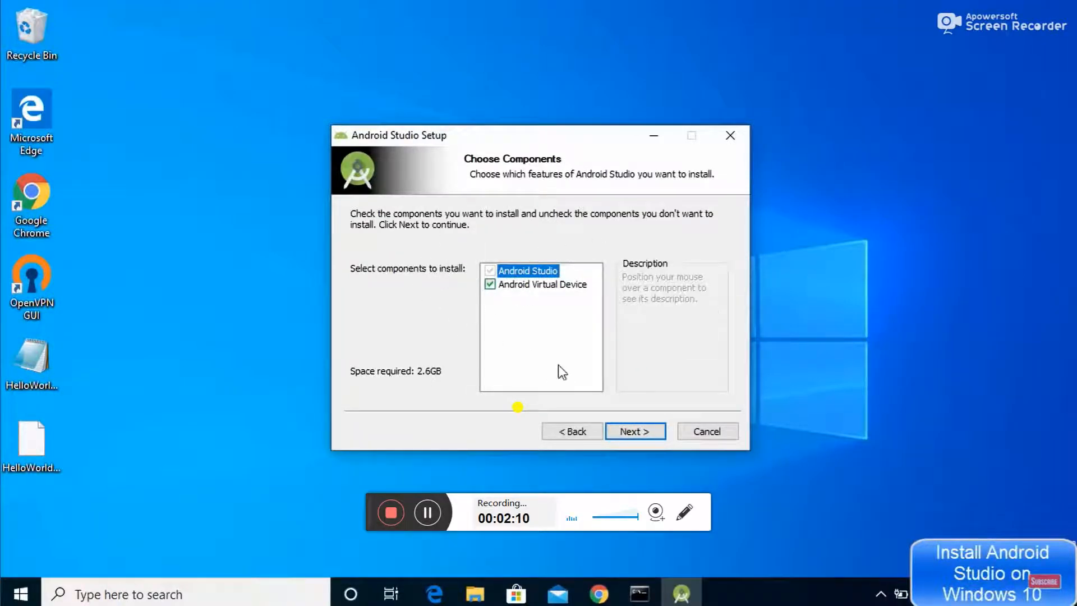
pyautogui.click(628, 437)
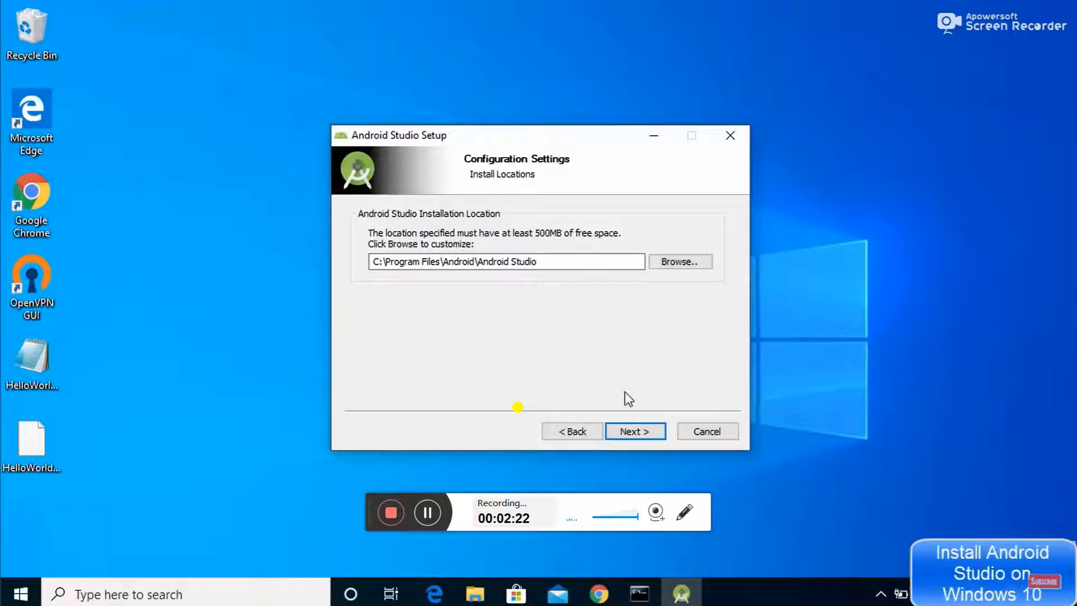
pyautogui.click(621, 428)
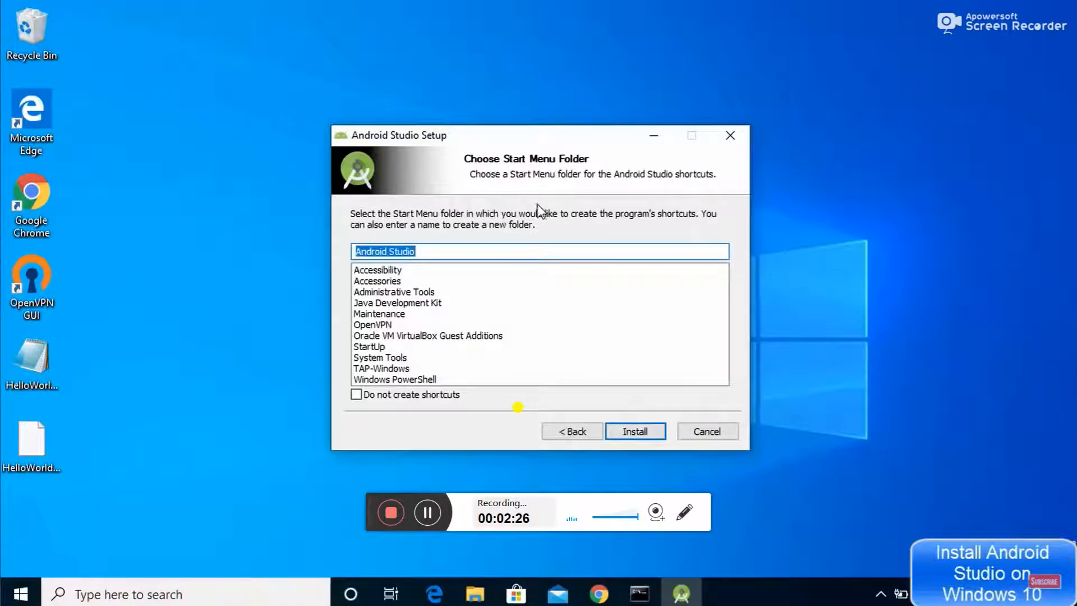
pyautogui.click(626, 432)
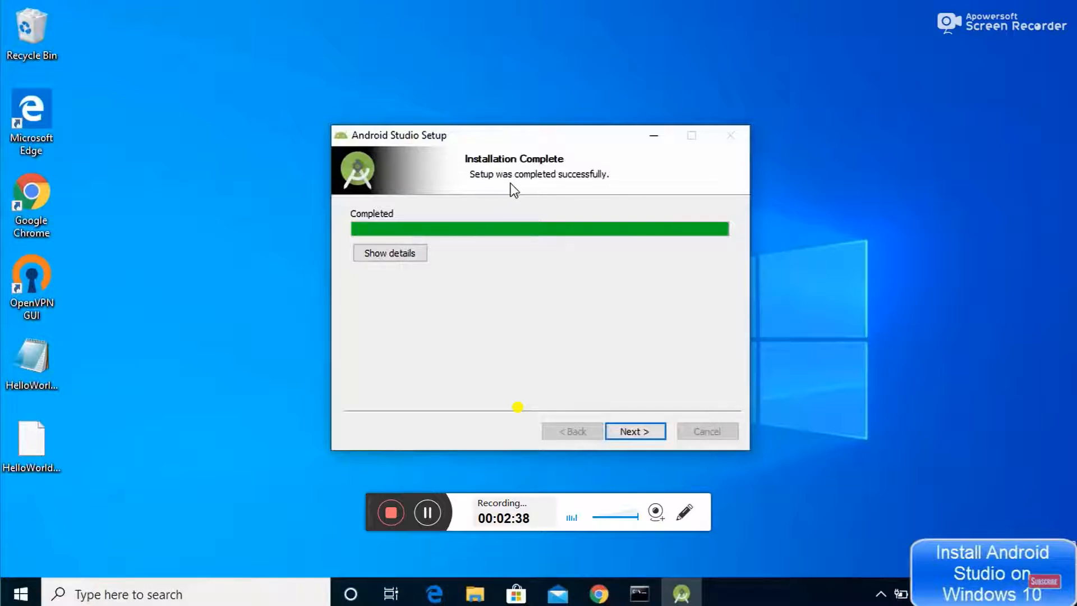
pyautogui.click(631, 431)
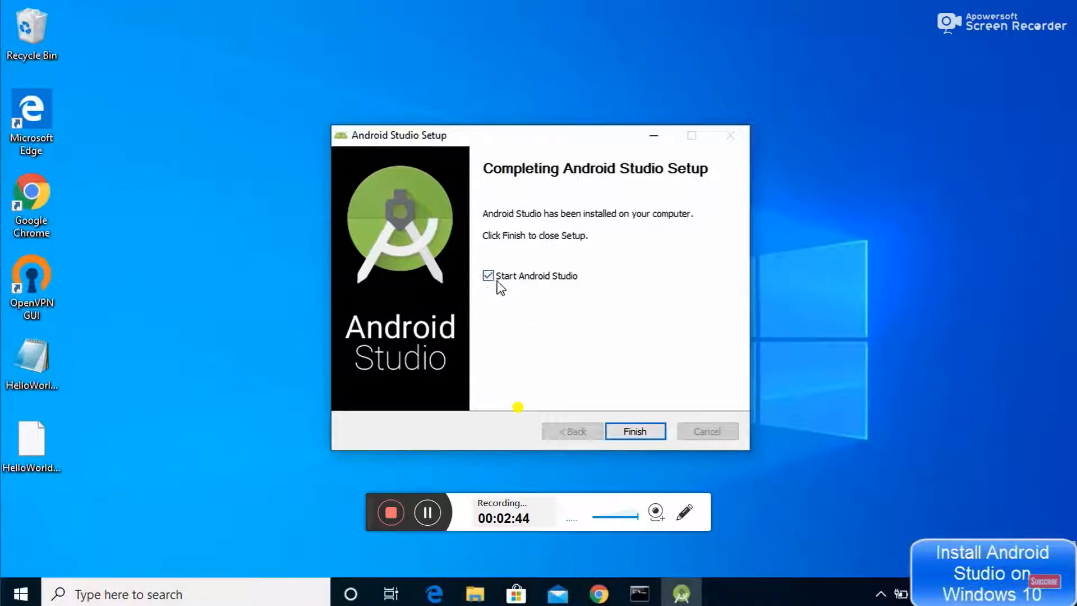
pyautogui.click(634, 430)
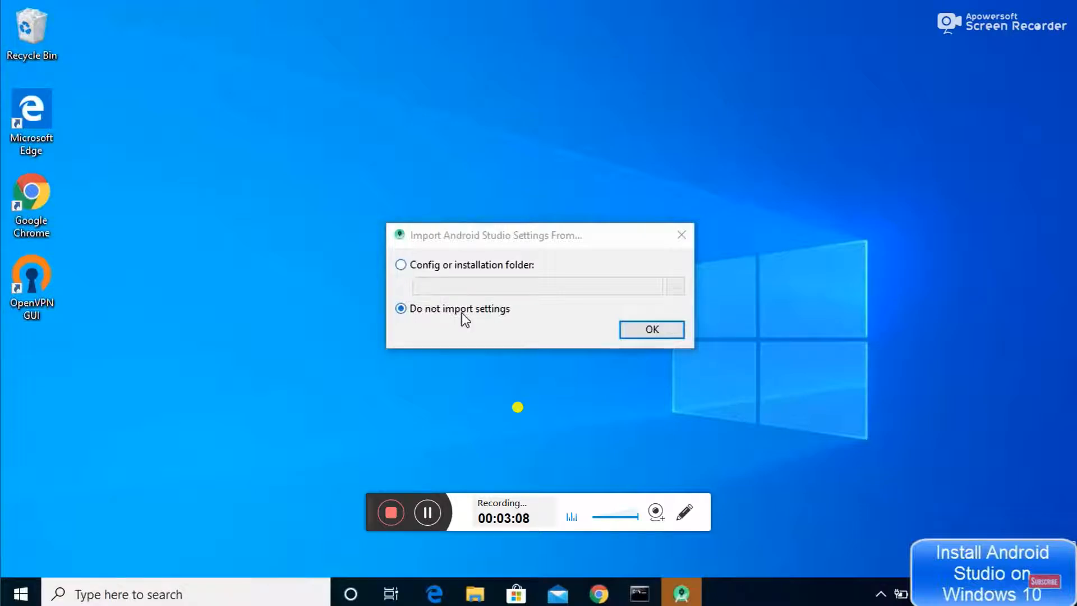
# - Start without importing earlier settings and decline sending usage statistics to Google
pyautogui.click(658, 335)
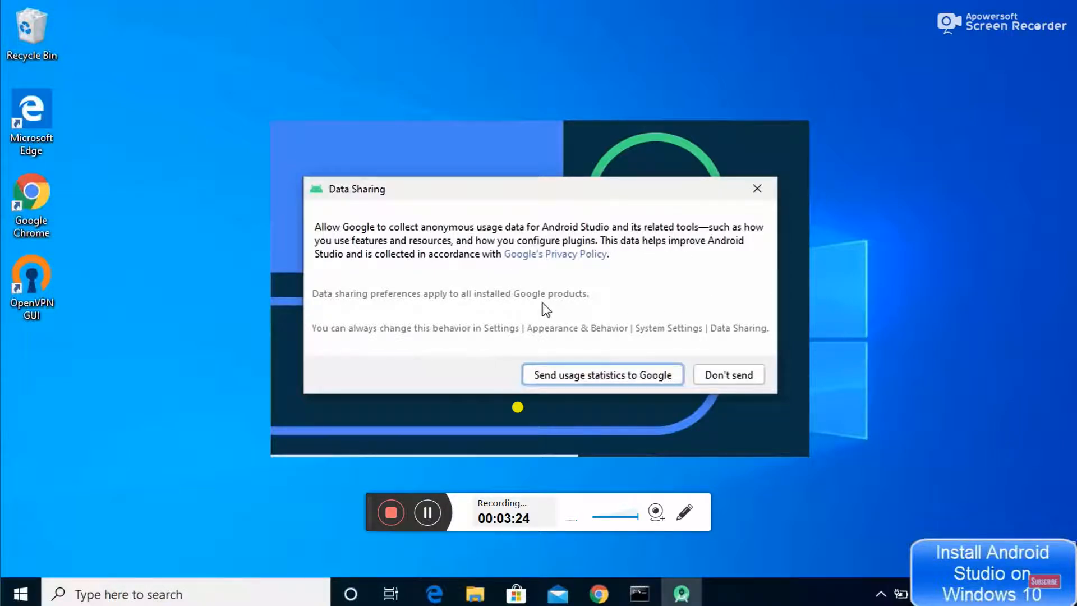
pyautogui.click(716, 379)
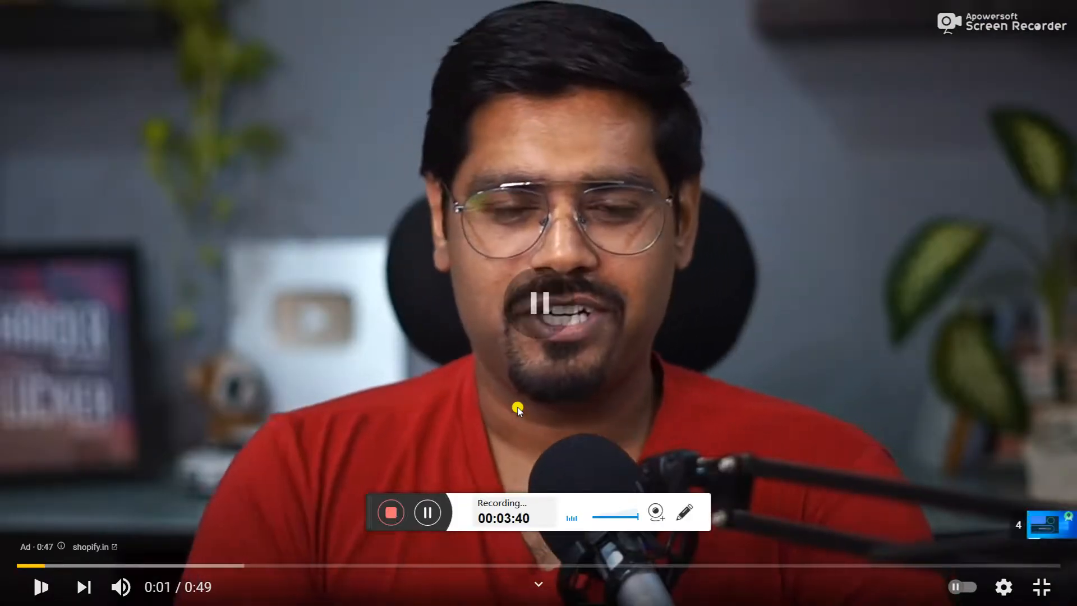
pyautogui.click(517, 410)
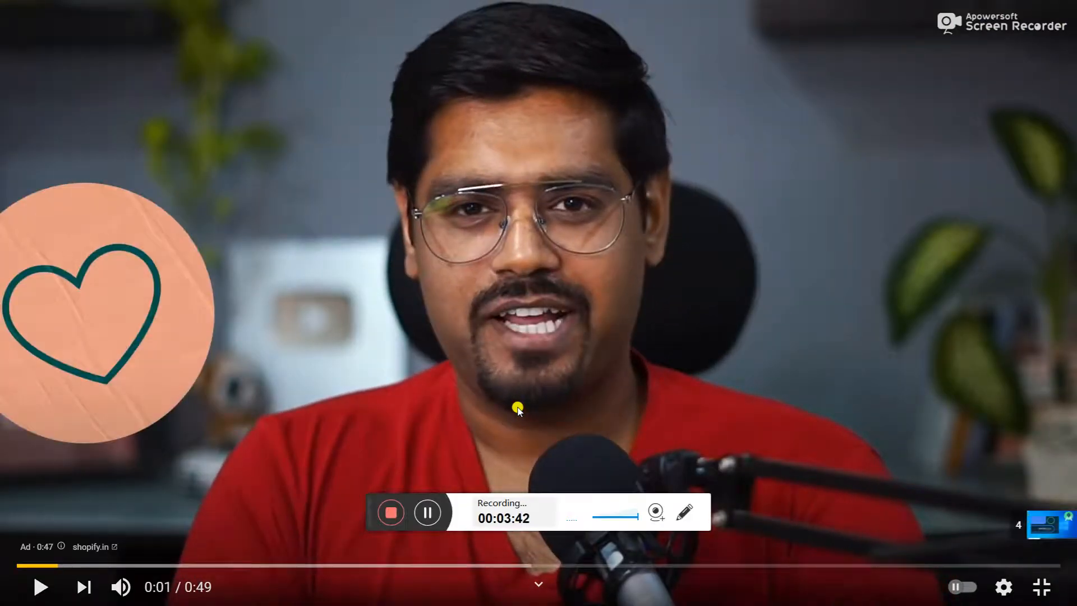
pyautogui.click(428, 513)
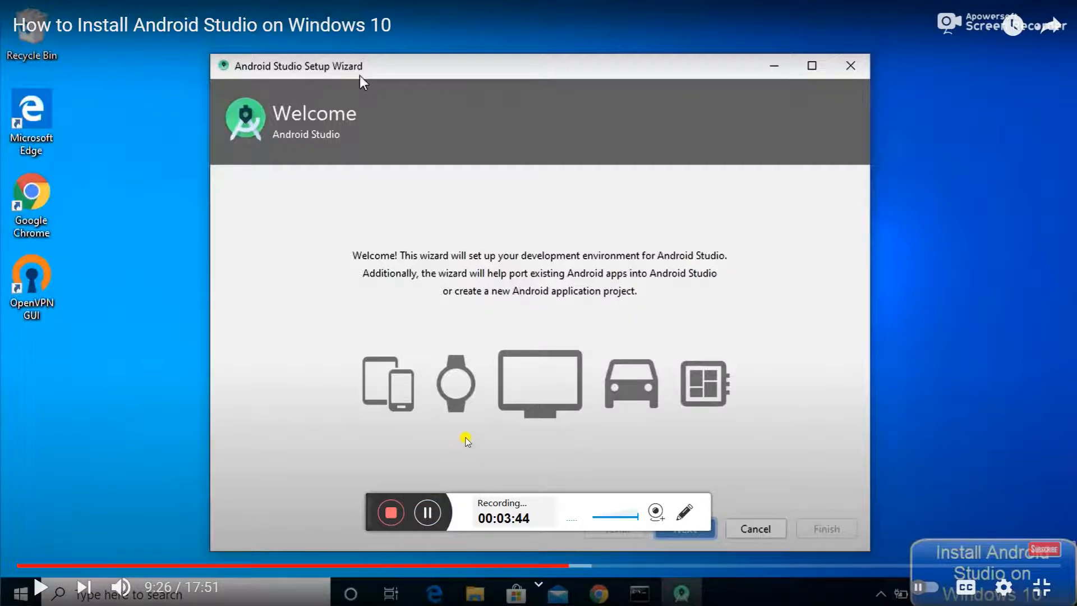
pyautogui.click(360, 77)
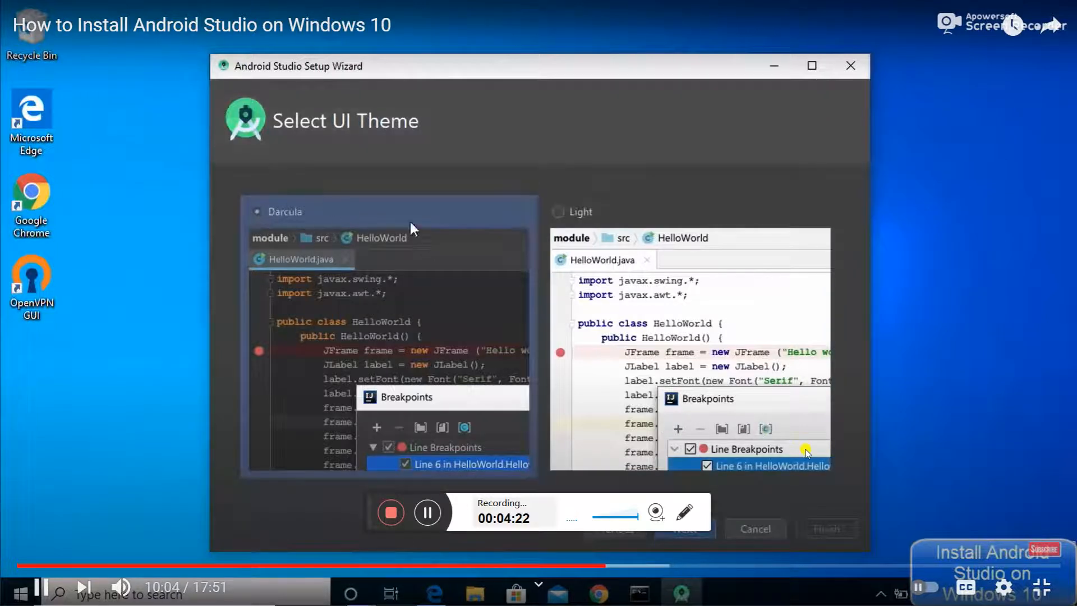
pyautogui.click(358, 201)
pyautogui.click(339, 196)
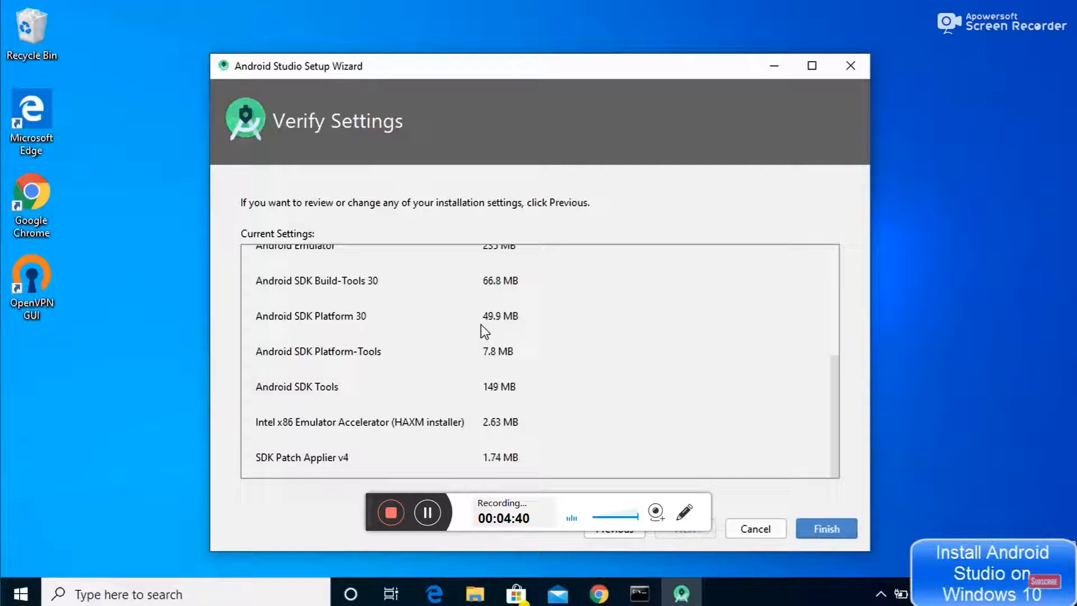
# - Download the SDK components listed in the verified settings, show the download details, and finish the setup wizard
pyautogui.click(817, 525)
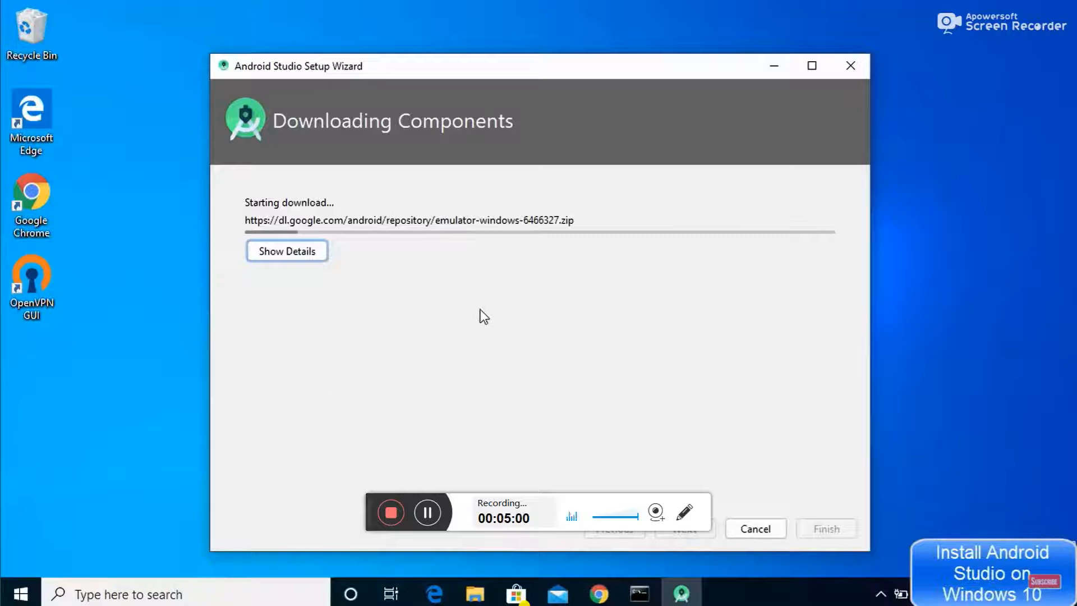
pyautogui.press('space')
pyautogui.click(365, 280)
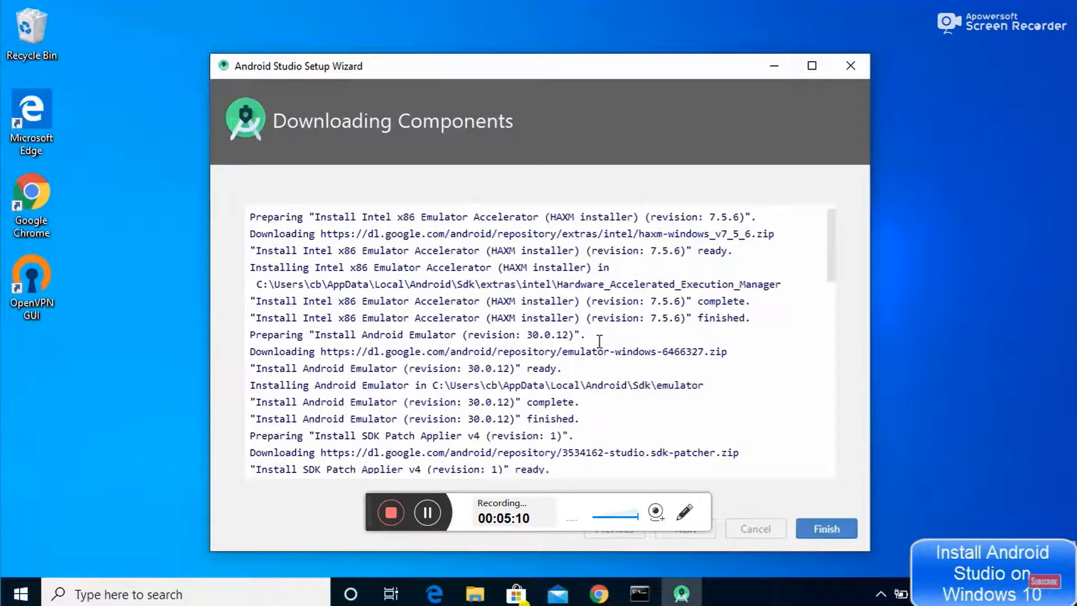
pyautogui.click(818, 530)
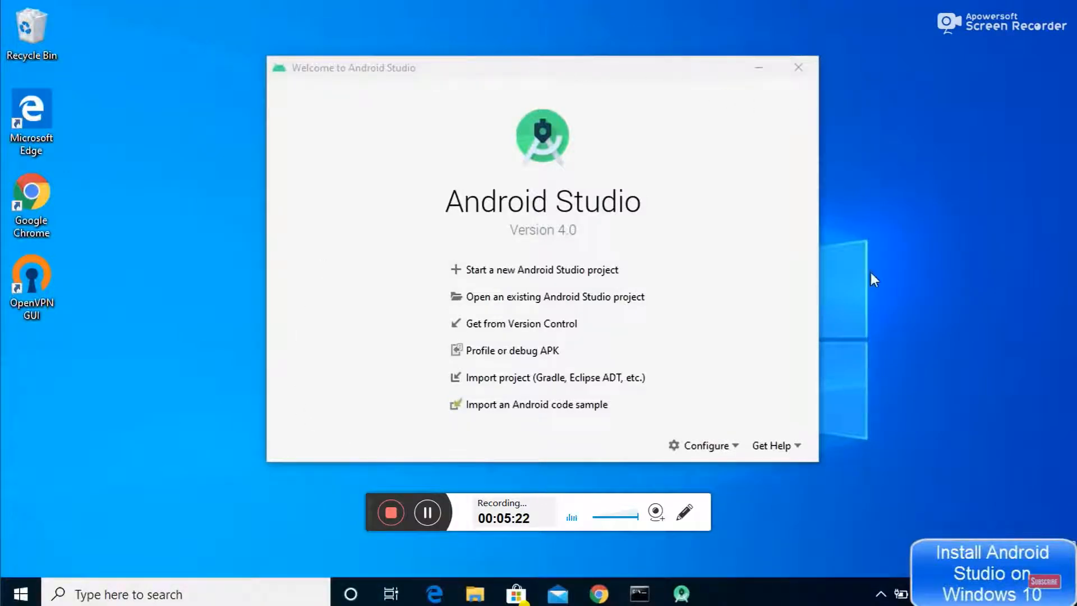
# - Start a new Android Studio project and look through the TV, Automotive and Android Things templates
pyautogui.click(524, 275)
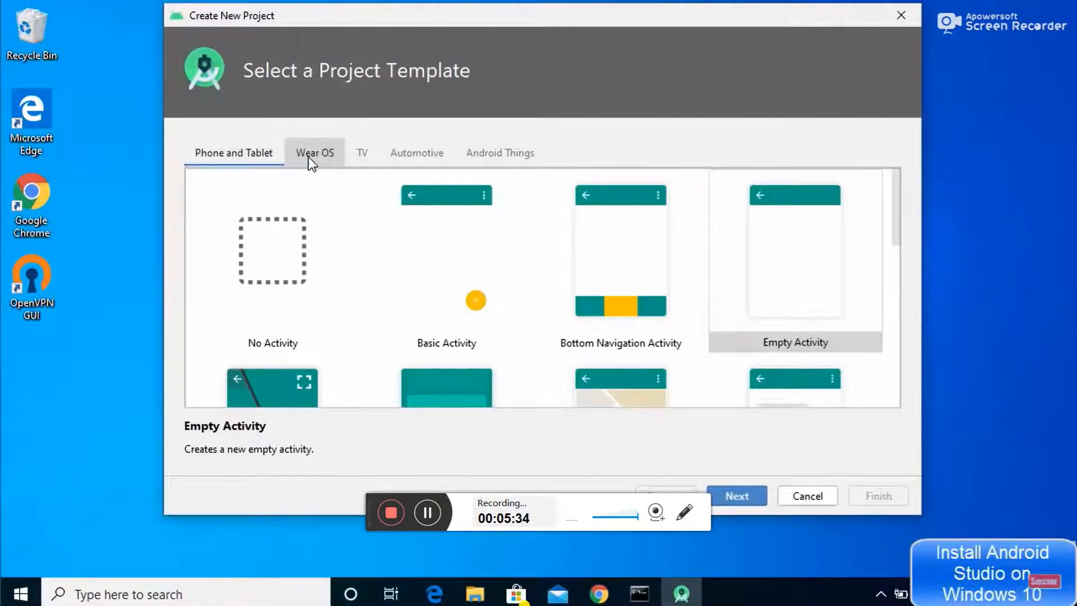
pyautogui.click(361, 154)
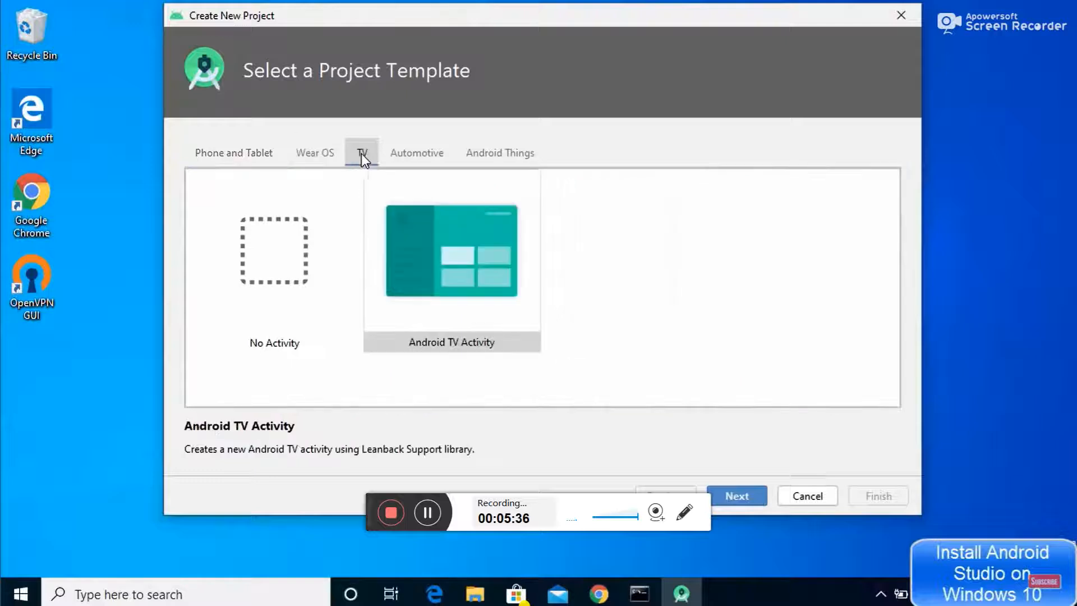
pyautogui.click(423, 153)
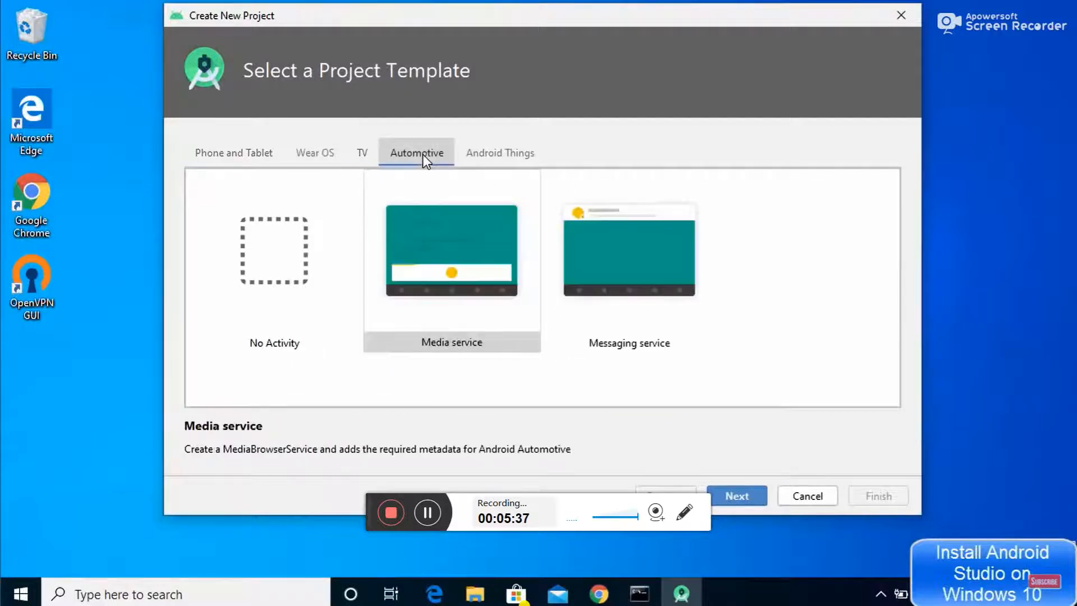
pyautogui.click(487, 156)
# - Choose the Empty Activity template for Phone and Tablet and proceed to the project configuration
pyautogui.click(237, 147)
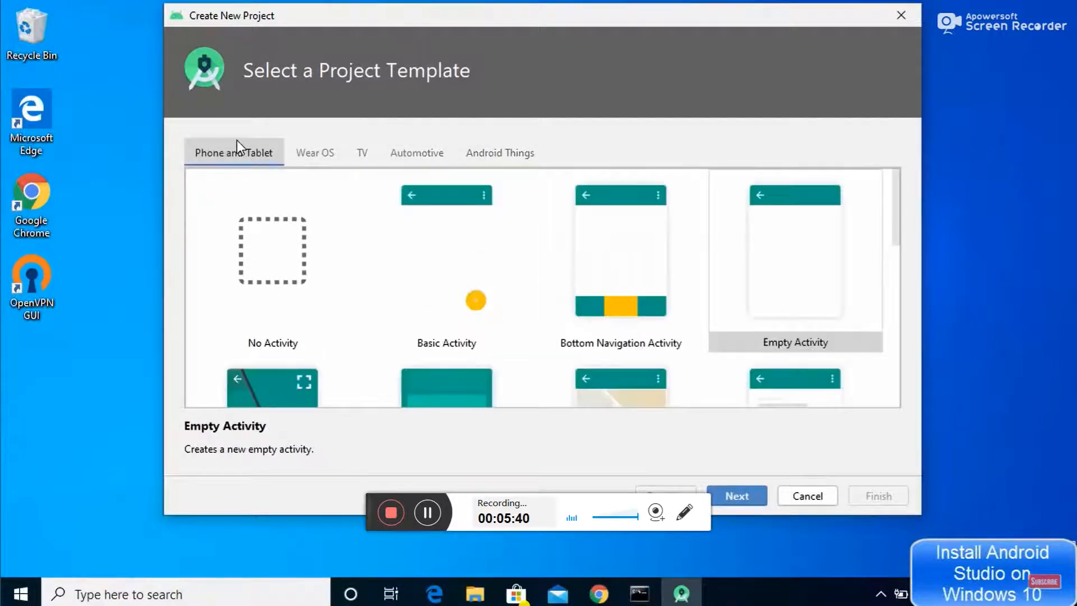
pyautogui.click(773, 254)
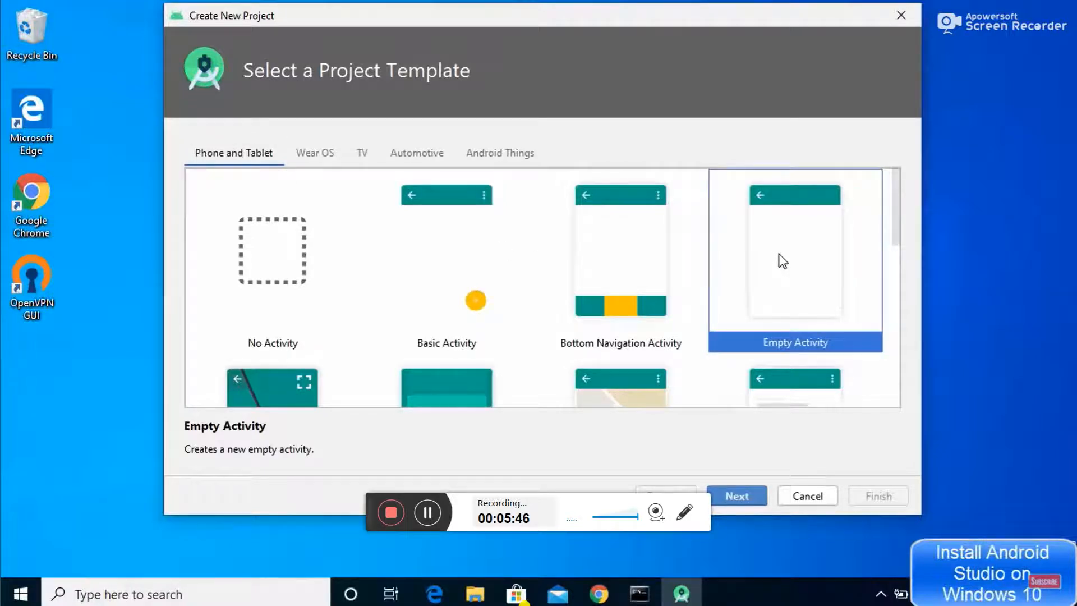
pyautogui.click(721, 496)
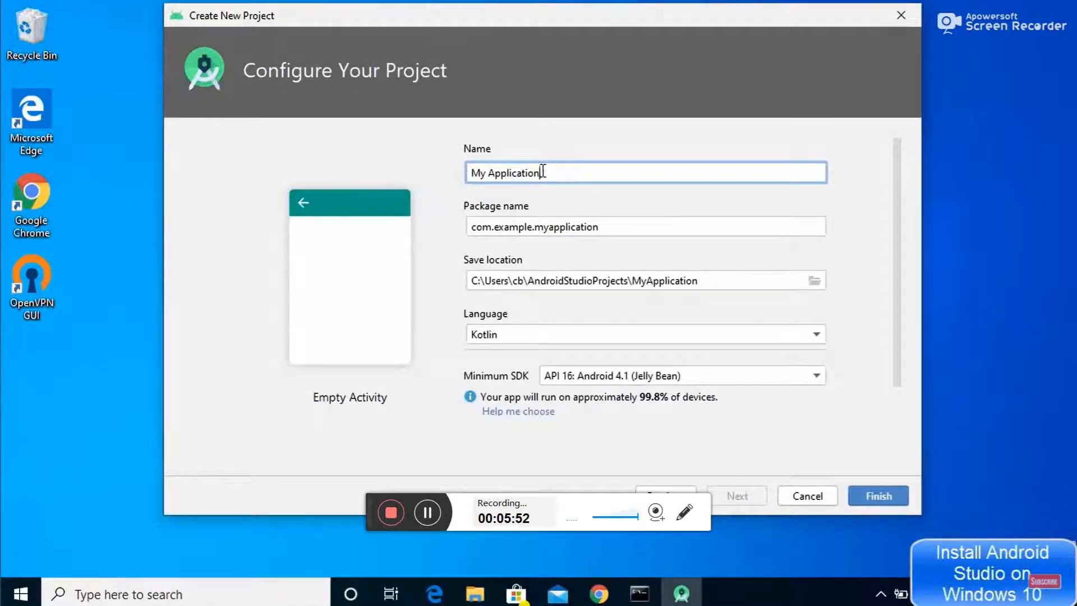
# - Name the project HelloWorld and choose Java as its language
pyautogui.moveTo(542, 171); pyautogui.dragTo(442, 172)
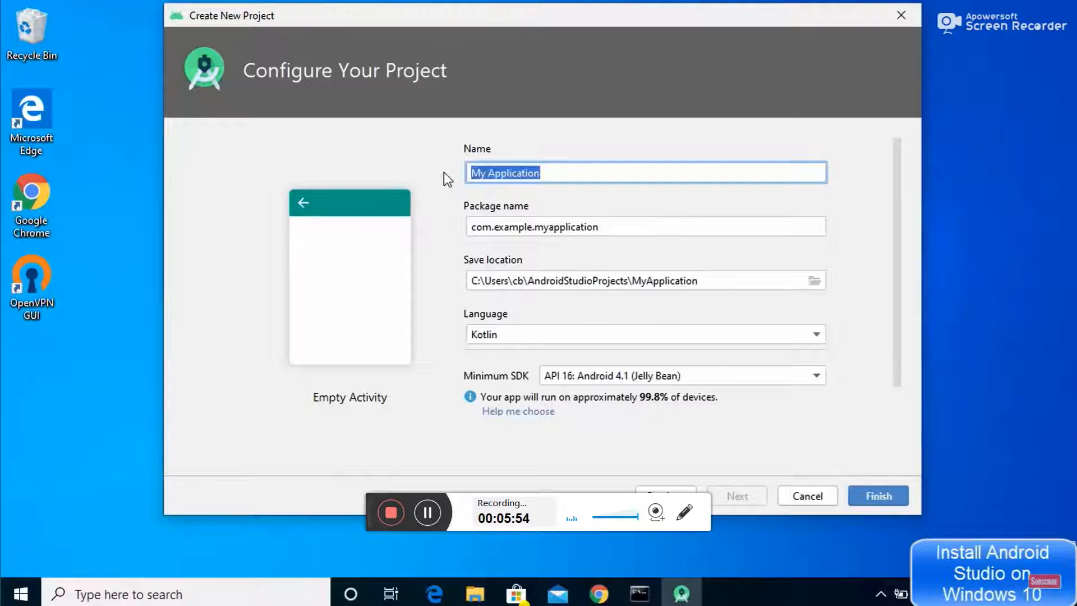
pyautogui.write('Hell')
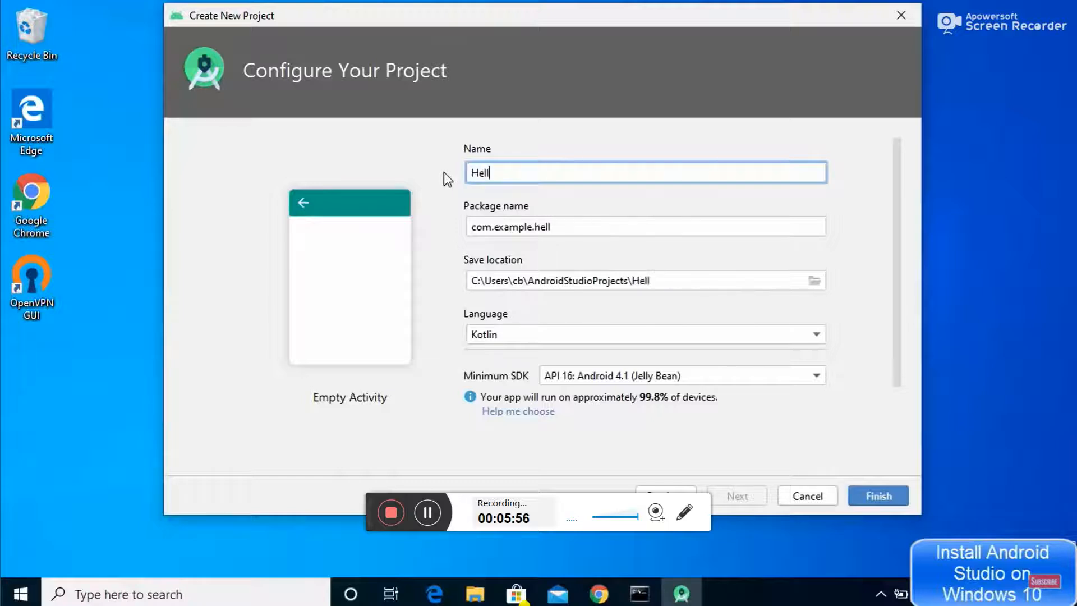
pyautogui.write('oWorld')
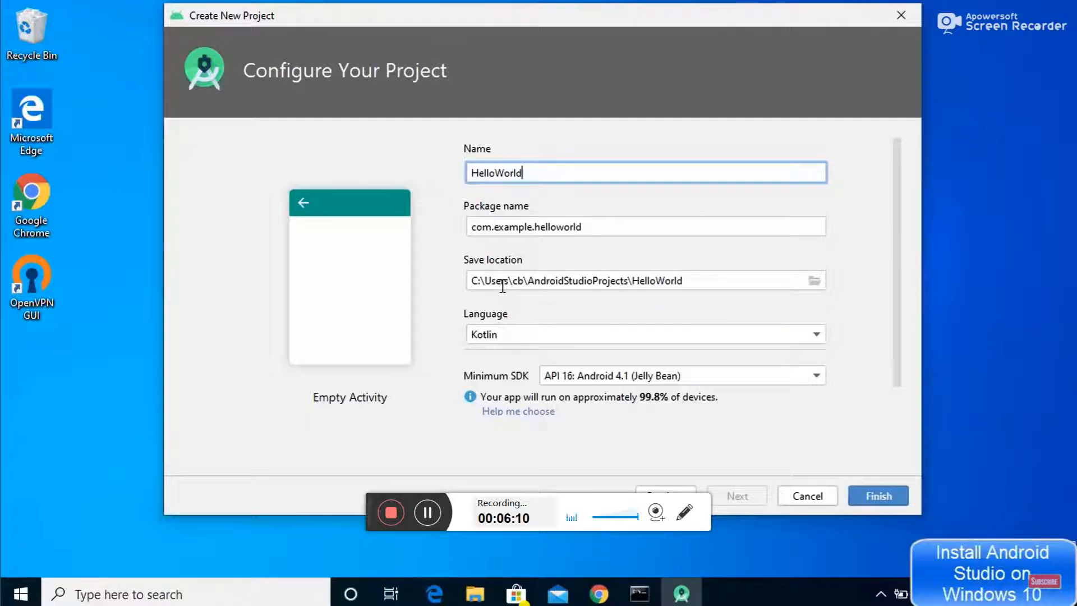
pyautogui.click(490, 331)
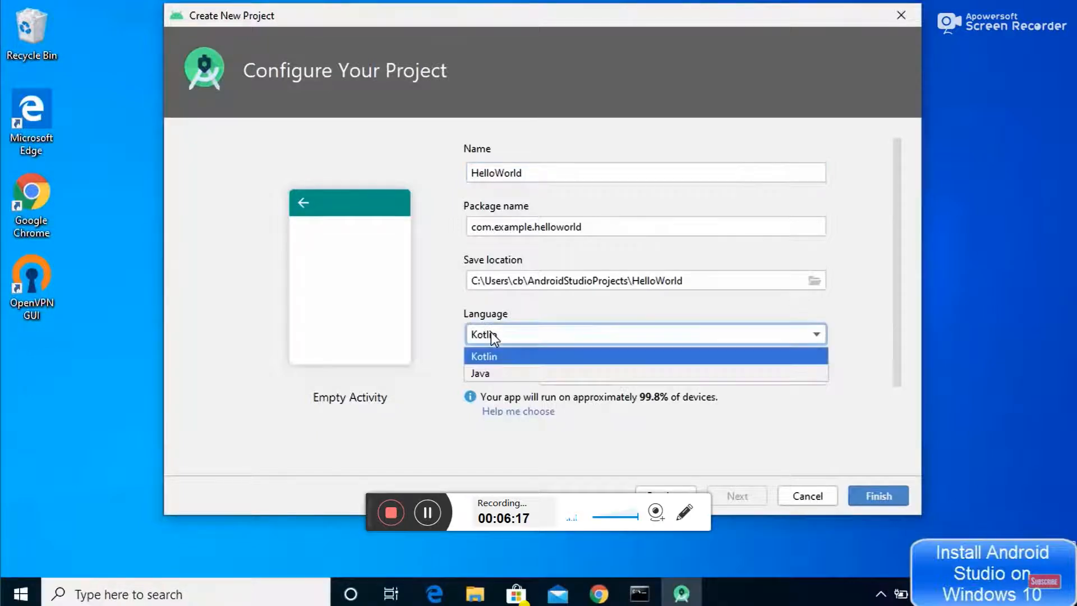
pyautogui.click(494, 373)
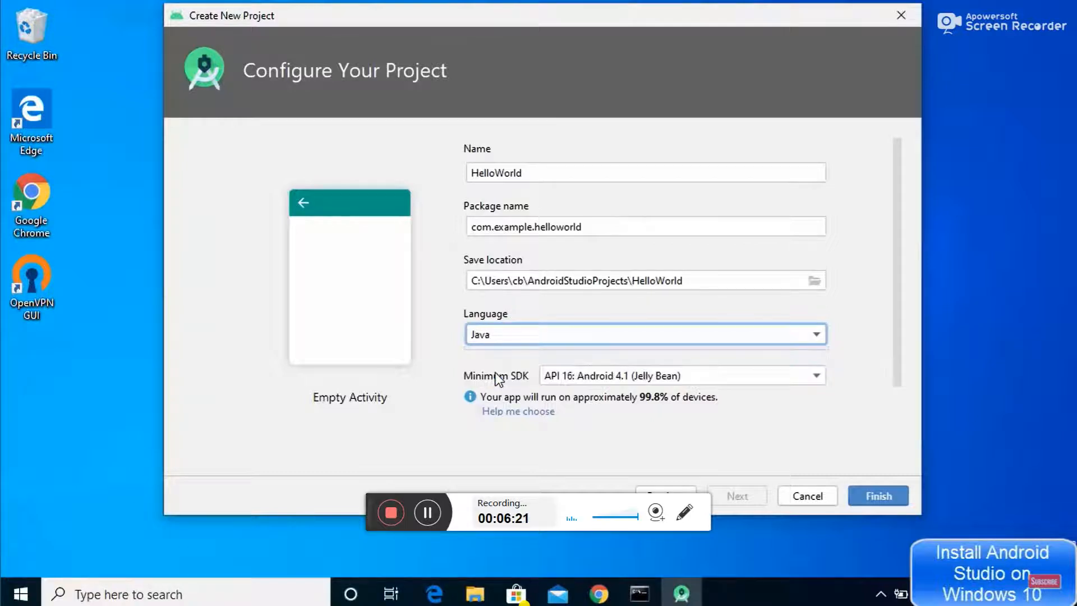
# - Set the minimum SDK to API 21: Android 5.0 (Lollipop)
pyautogui.click(560, 379)
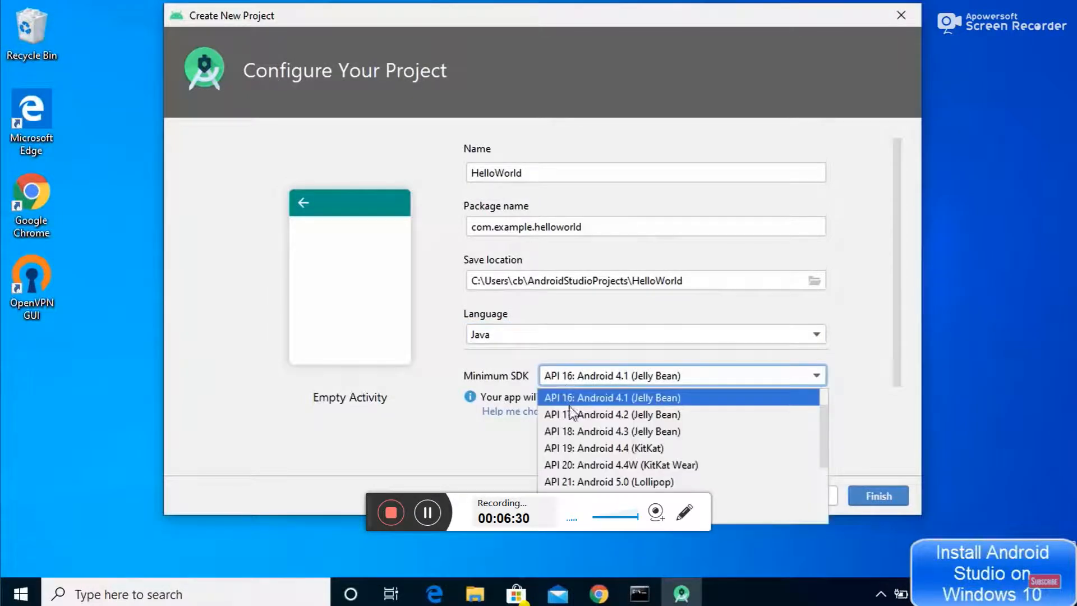
pyautogui.scroll(1, 570, 405)
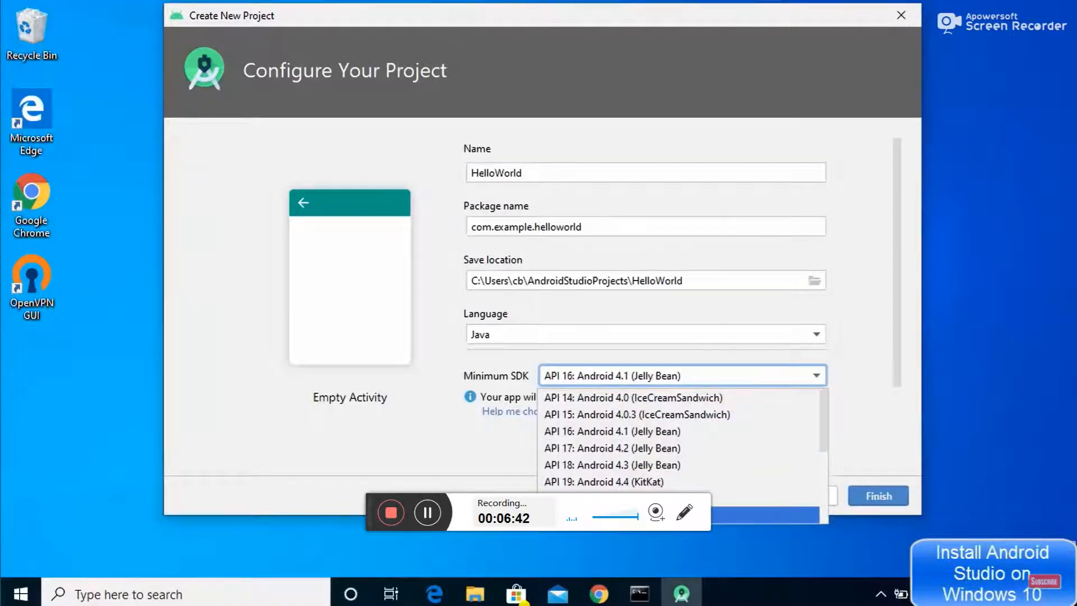
pyautogui.click(601, 516)
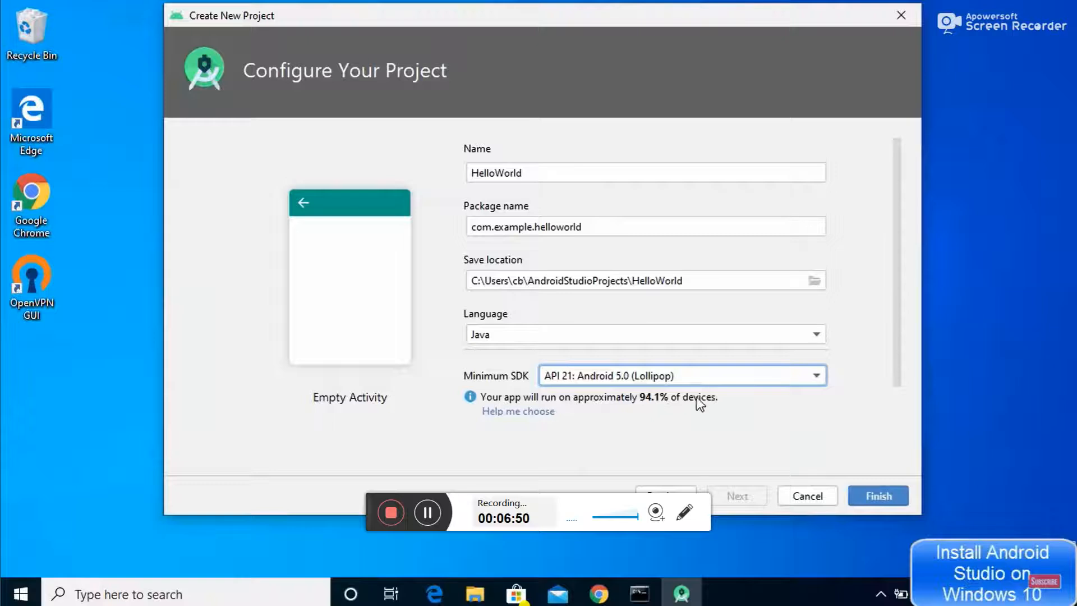
# - Set the minimum SDK to API 16: Android 4.1 (Jelly Bean) and finish creating the project
pyautogui.click(698, 377)
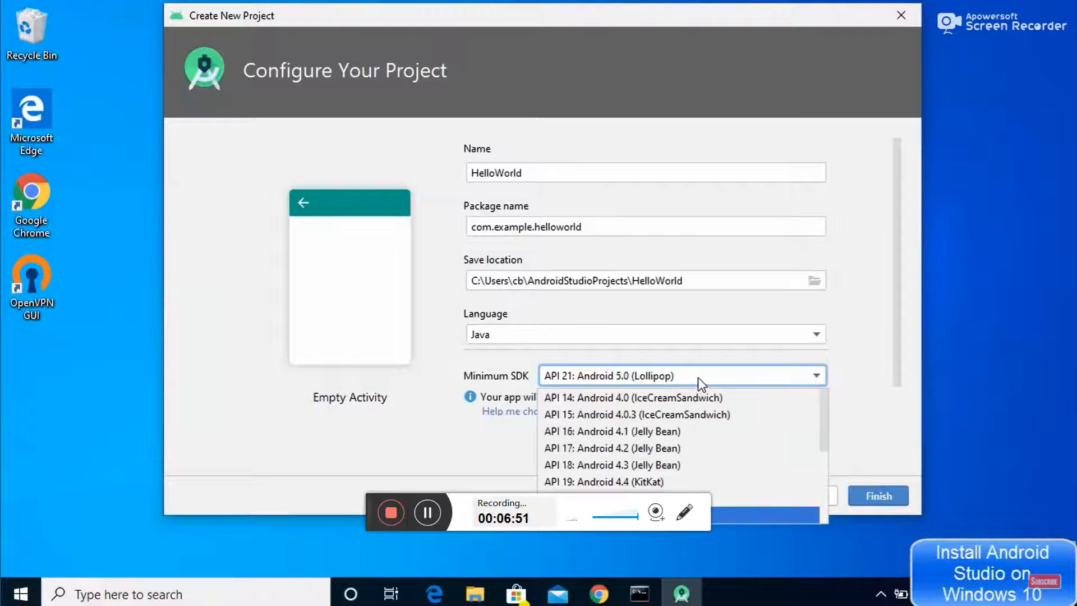
pyautogui.click(597, 433)
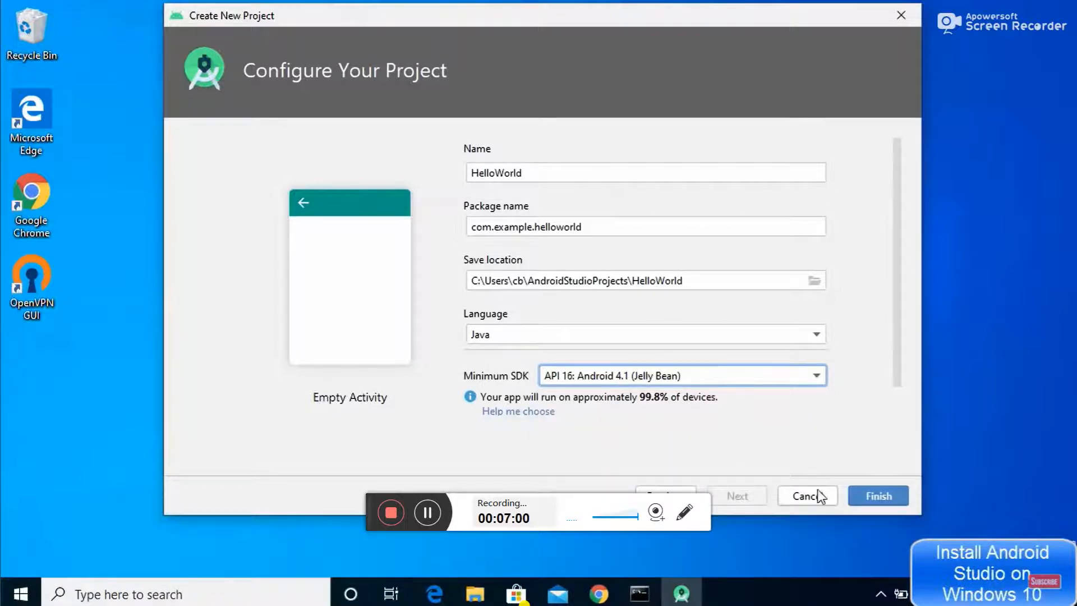
pyautogui.click(875, 500)
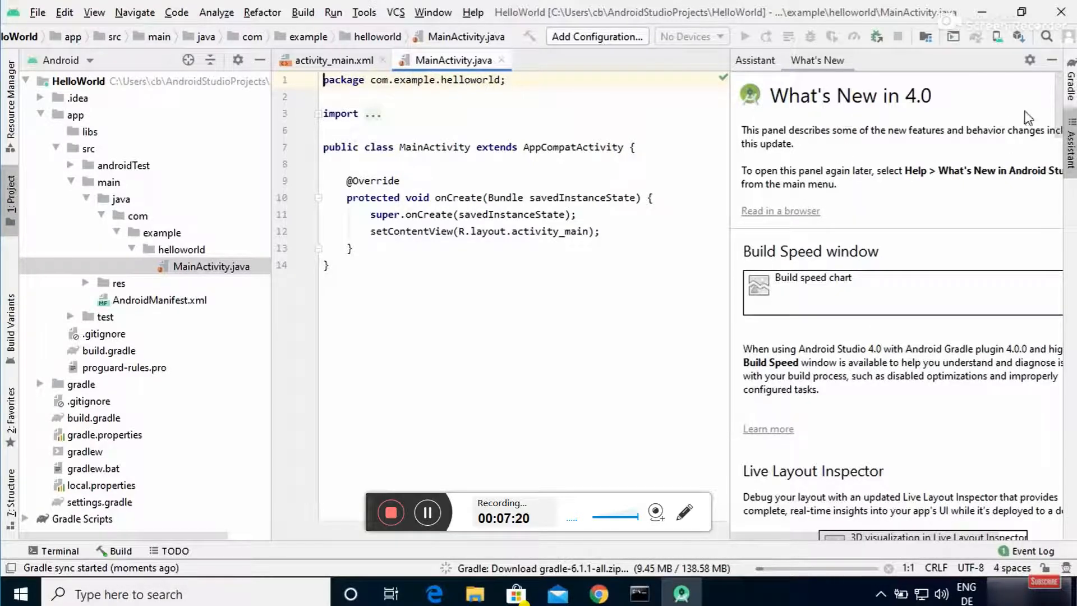
# - Hide the What's New information and open the activity_main.xml layout file
pyautogui.click(1052, 60)
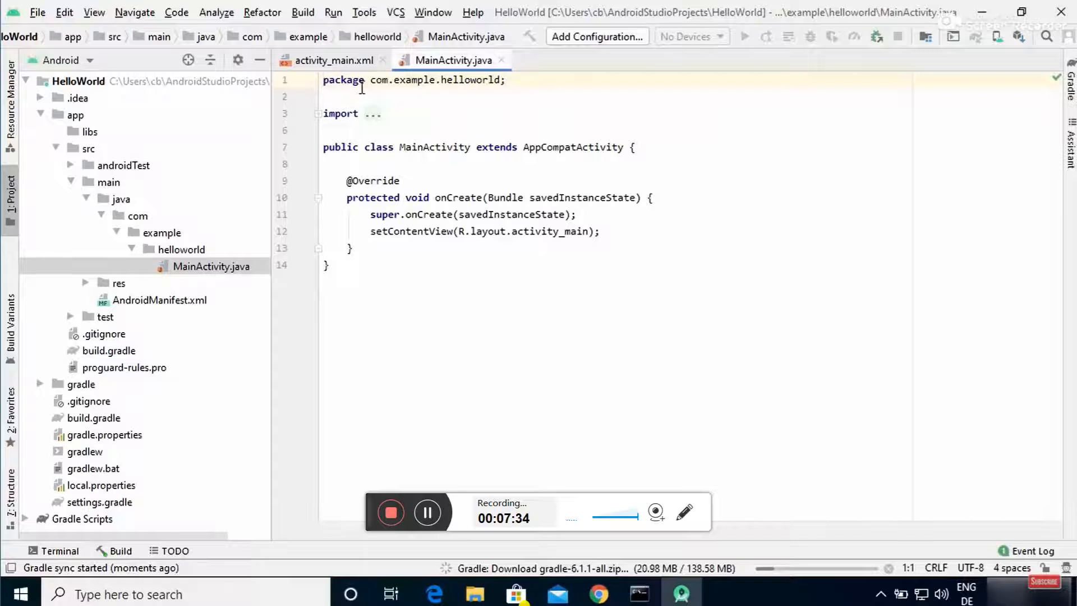
pyautogui.click(322, 63)
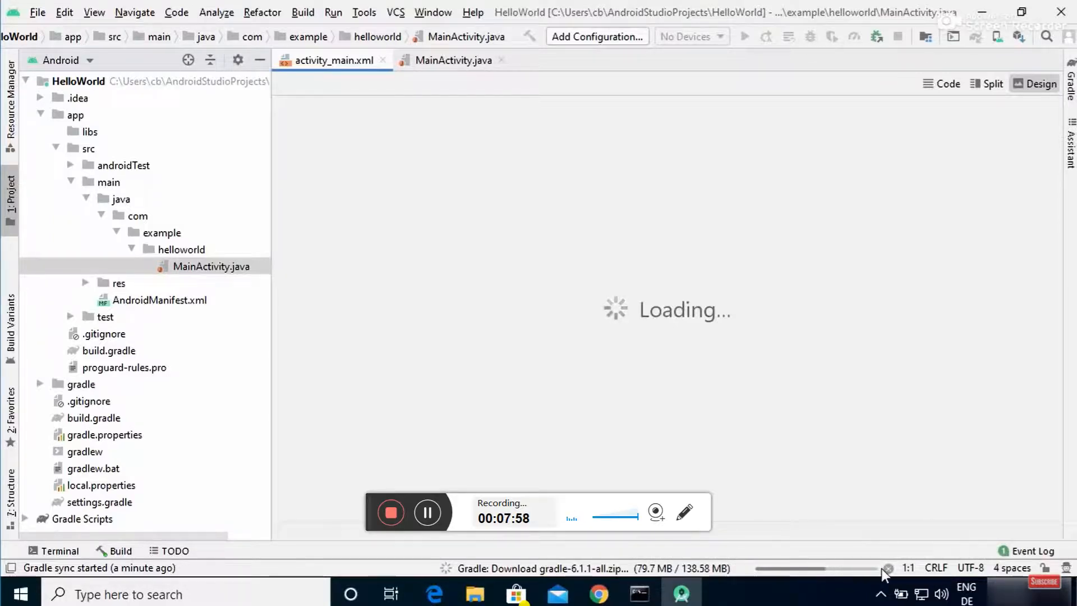
# - Show the project's terminal, followed by the Gradle build and sync output
pyautogui.click(56, 551)
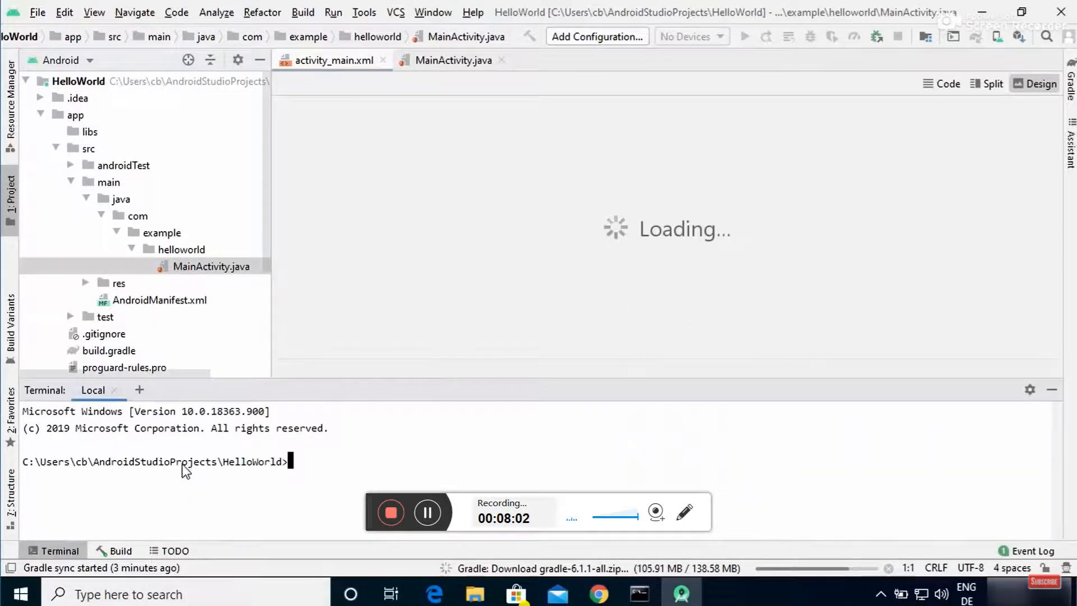
pyautogui.click(120, 550)
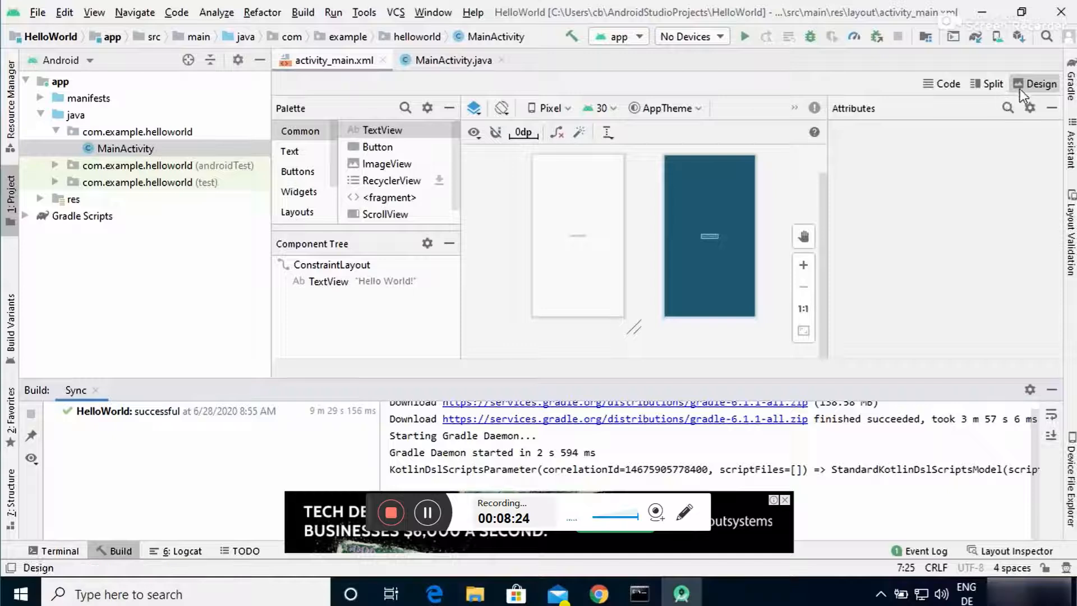
# - View activity_main.xml in Split, Code and Design modes and examine the Hello World! text in the layout preview
pyautogui.click(988, 85)
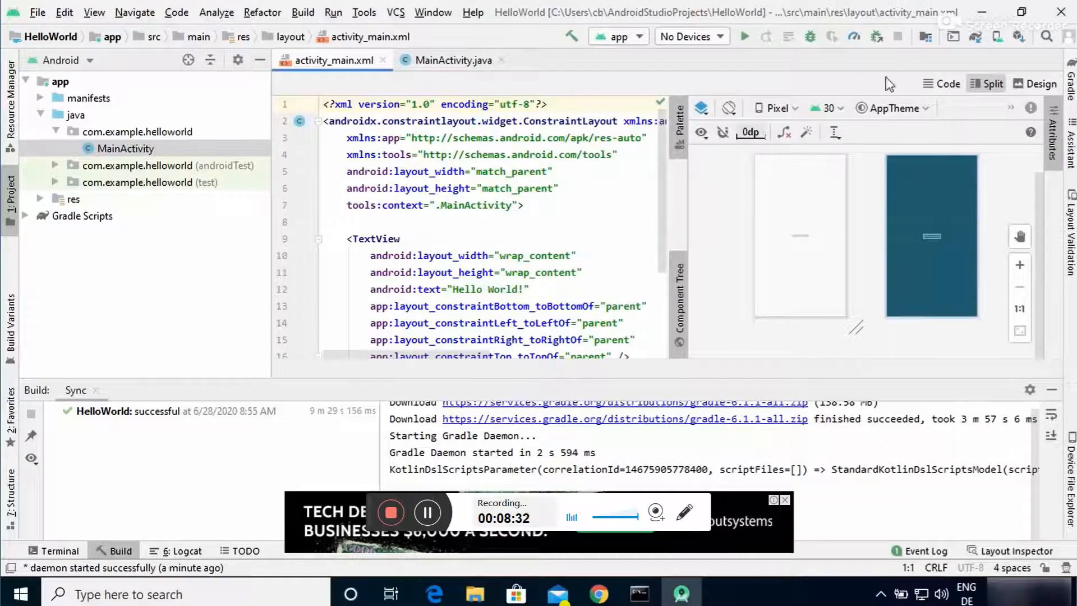
pyautogui.click(938, 88)
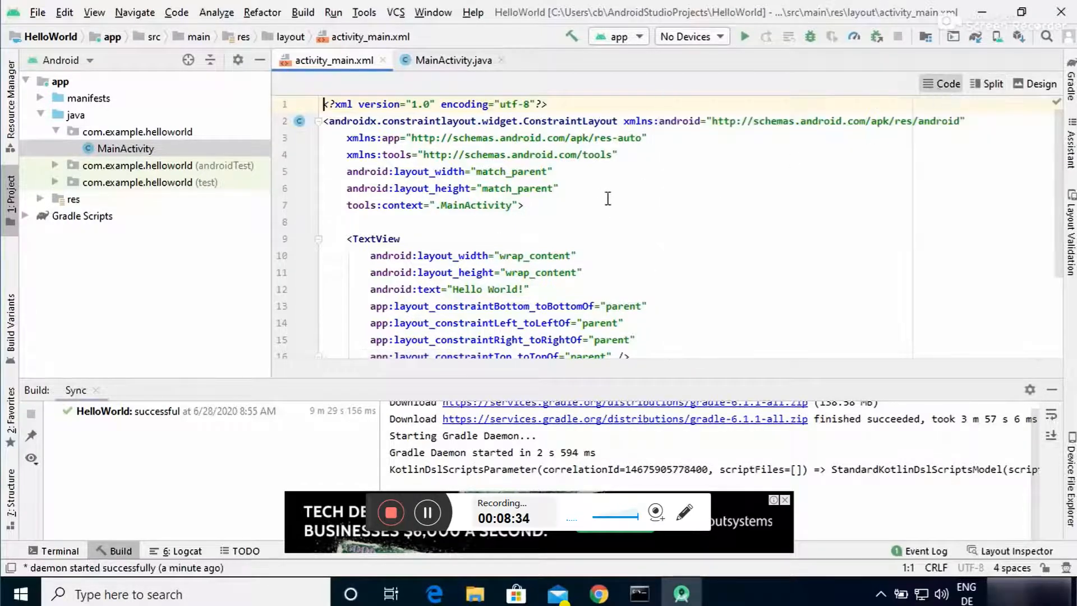
pyautogui.click(1021, 83)
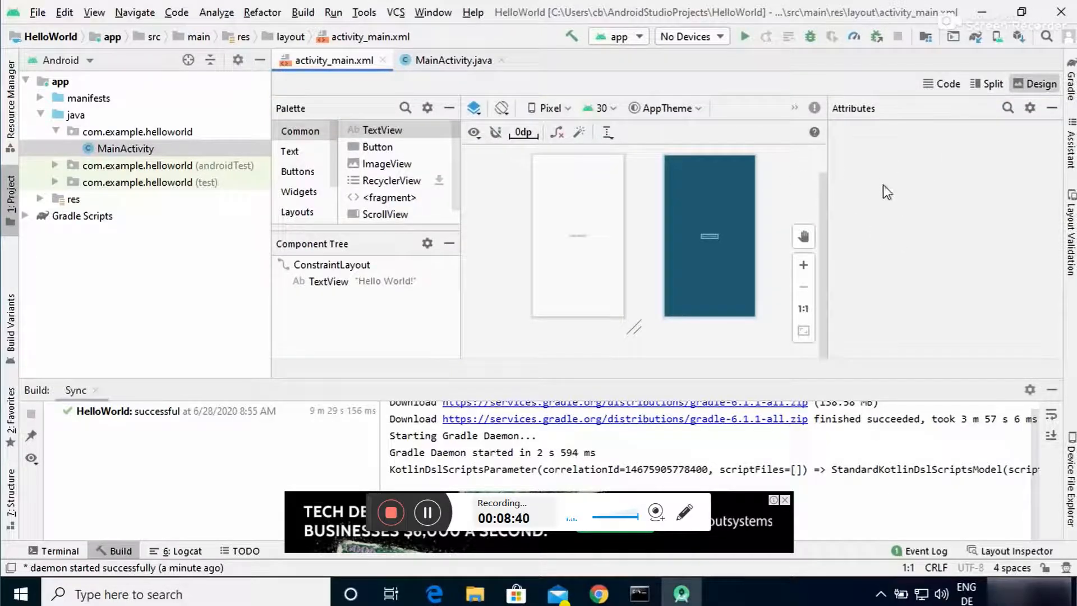
pyautogui.click(805, 268)
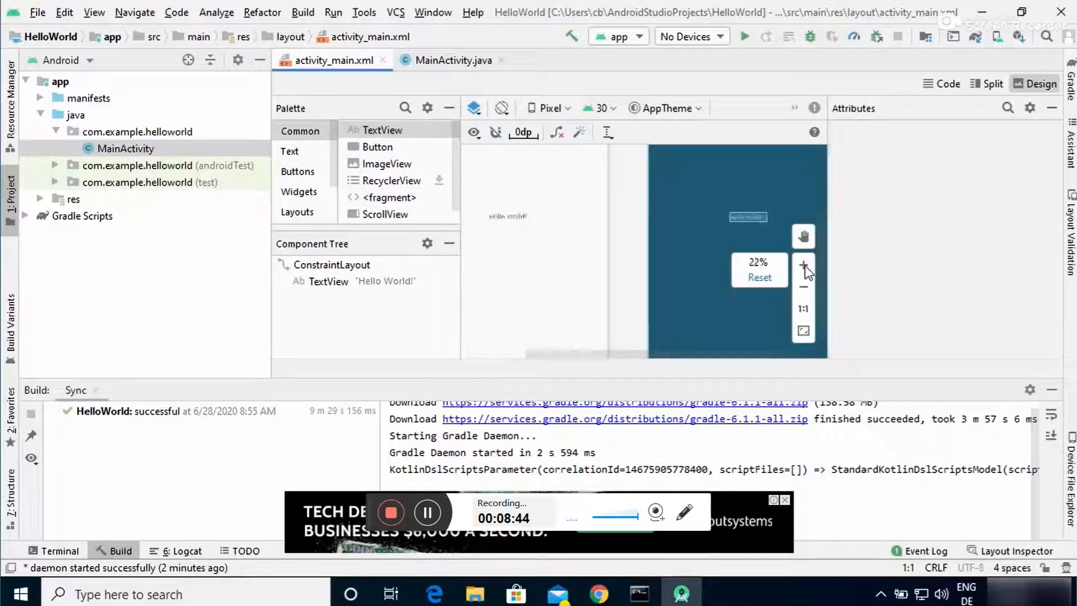
pyautogui.click(804, 265)
pyautogui.click(803, 265)
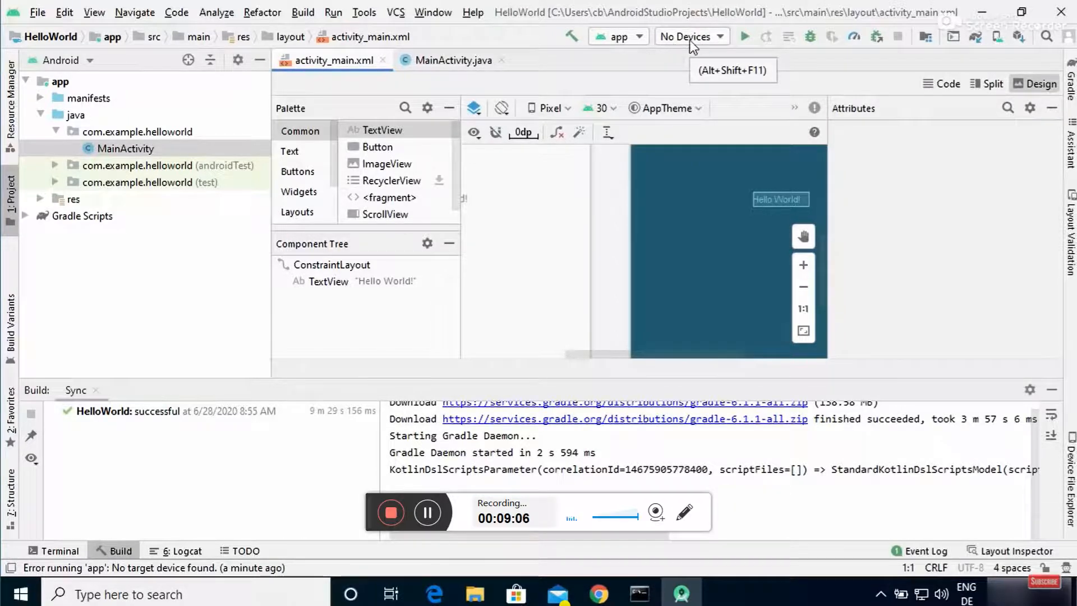
# - Try to run the app and open the AVD Manager to provide a target device
pyautogui.click(750, 38)
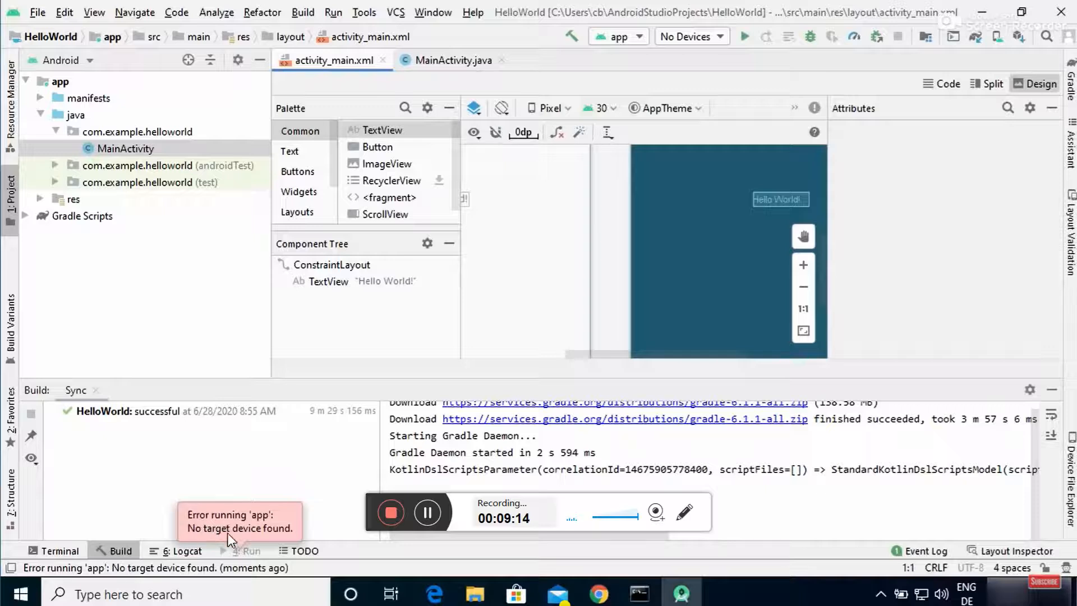
pyautogui.click(674, 38)
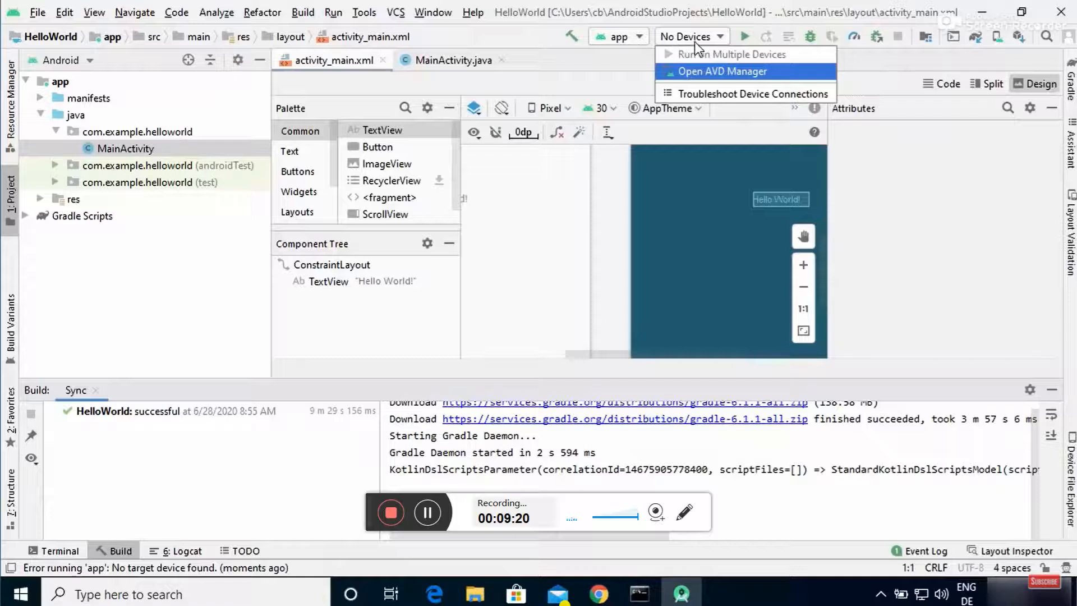
pyautogui.click(717, 73)
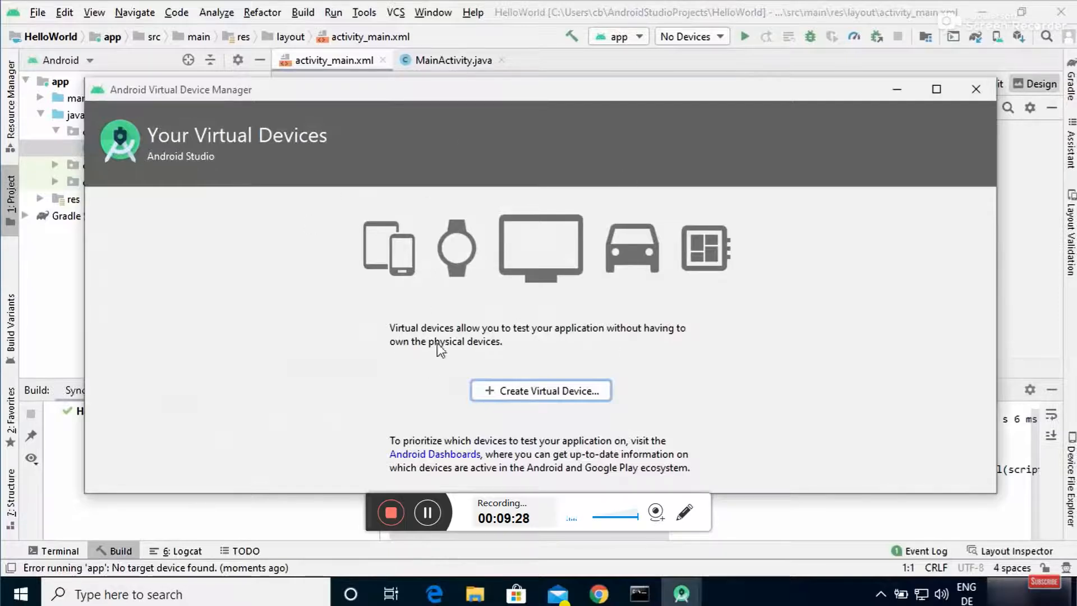
# - Start creating a virtual device with the Pixel 3 phone as its hardware and proceed to the system image selection
pyautogui.click(509, 392)
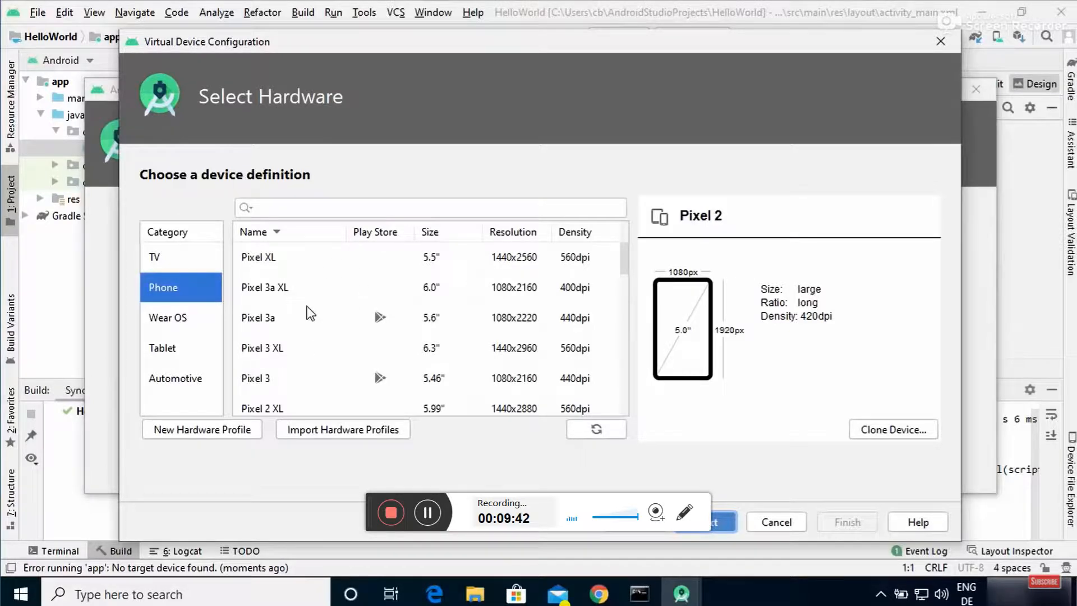
pyautogui.click(376, 258)
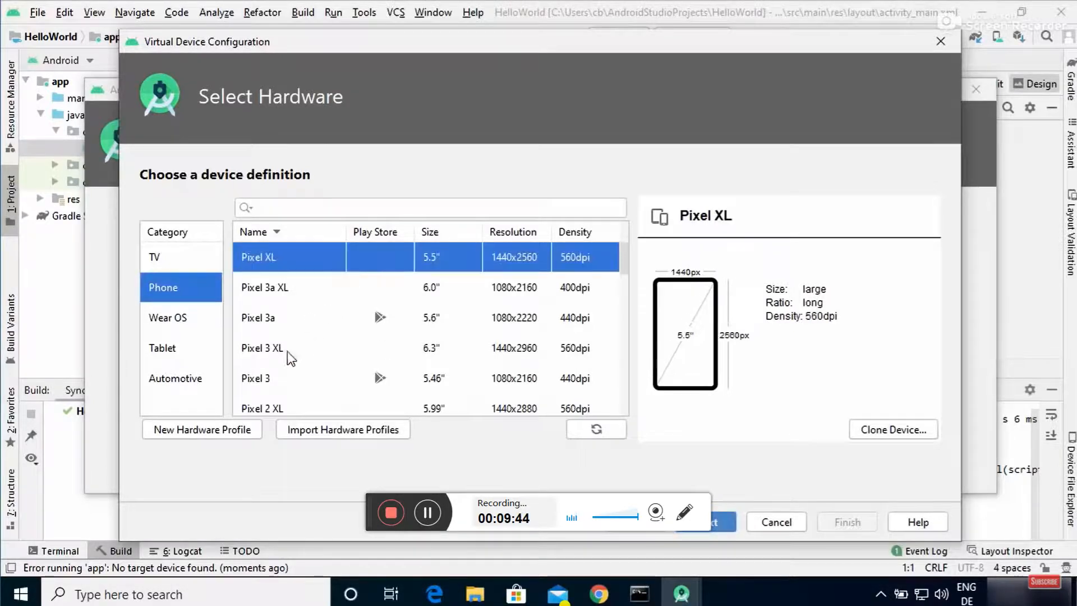
pyautogui.click(275, 377)
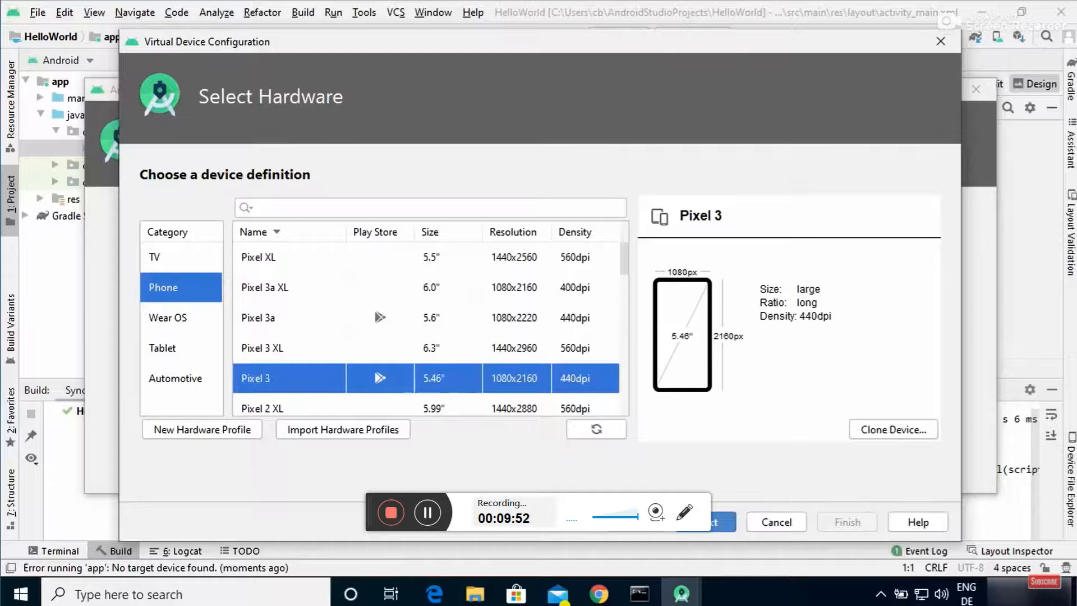
pyautogui.click(709, 526)
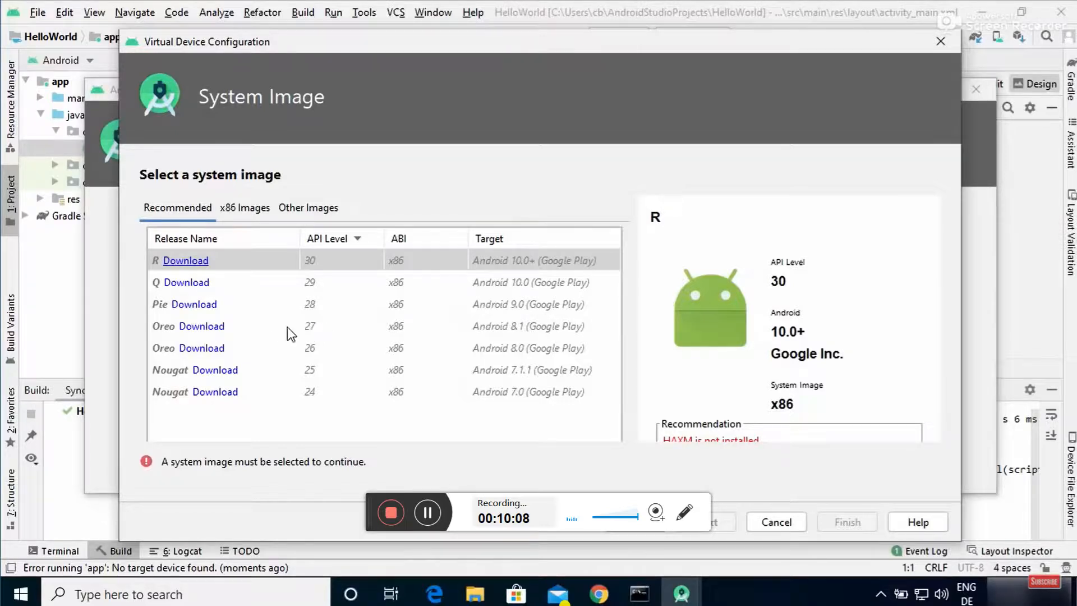
# - Download and install the Oreo API 27 x86 system image (Android 8.1, Google Play), accepting its license agreement
pyautogui.click(209, 331)
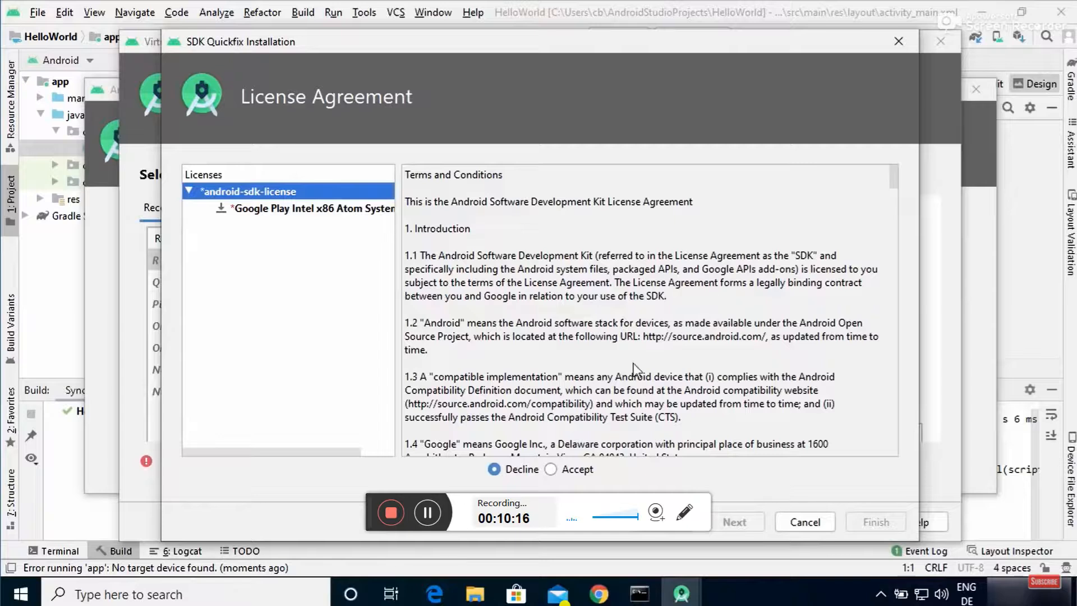
pyautogui.click(551, 469)
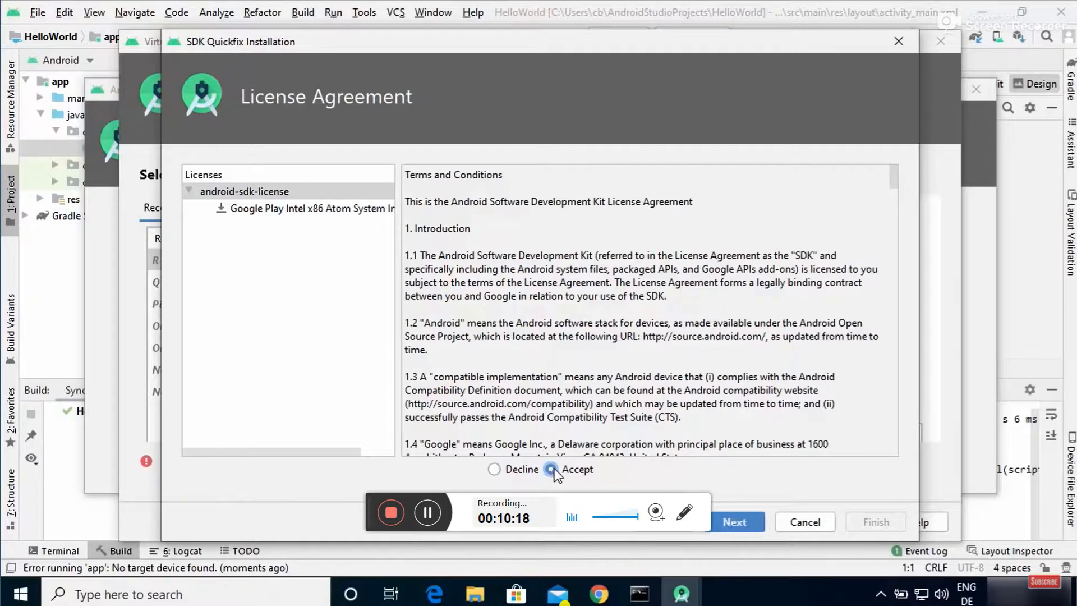
pyautogui.click(725, 517)
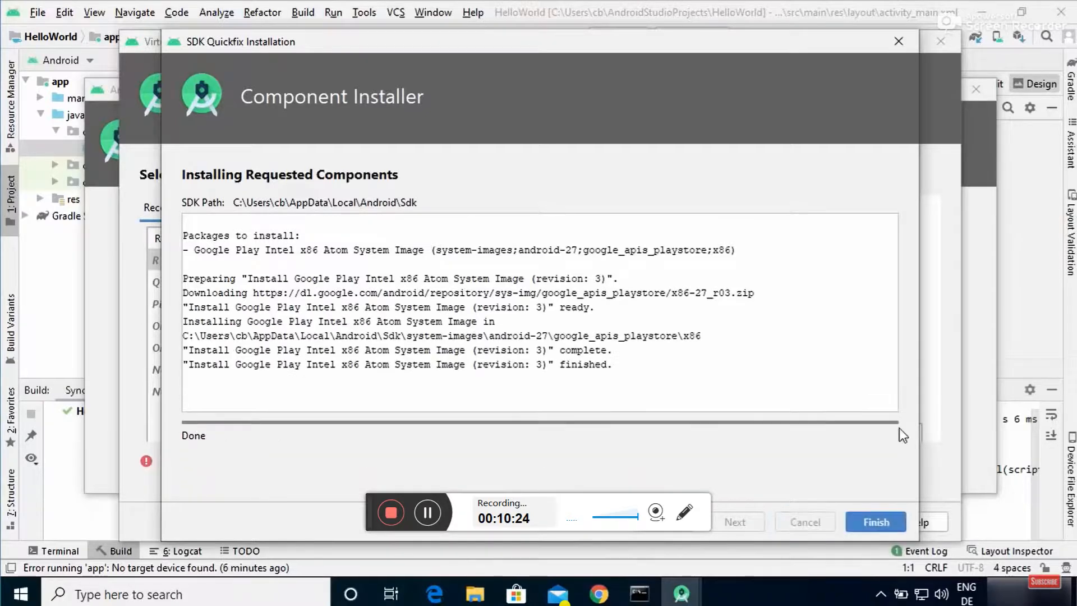
pyautogui.click(874, 521)
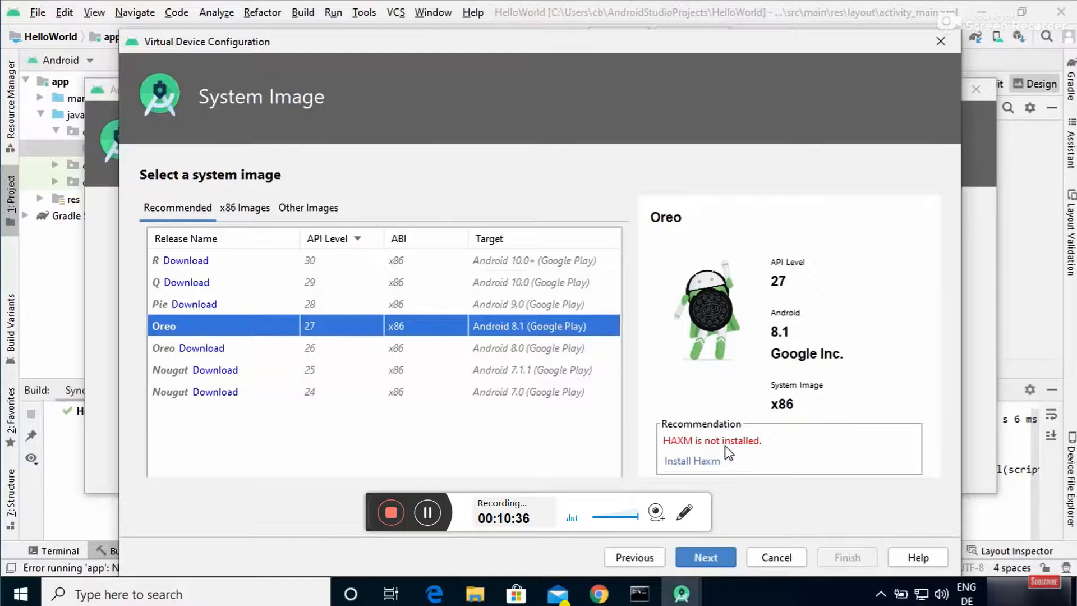
# - Install HAXM with the recommended RAM allocation of 4,096 MiB, allowing Windows Command Processor to make changes to the device
pyautogui.click(684, 463)
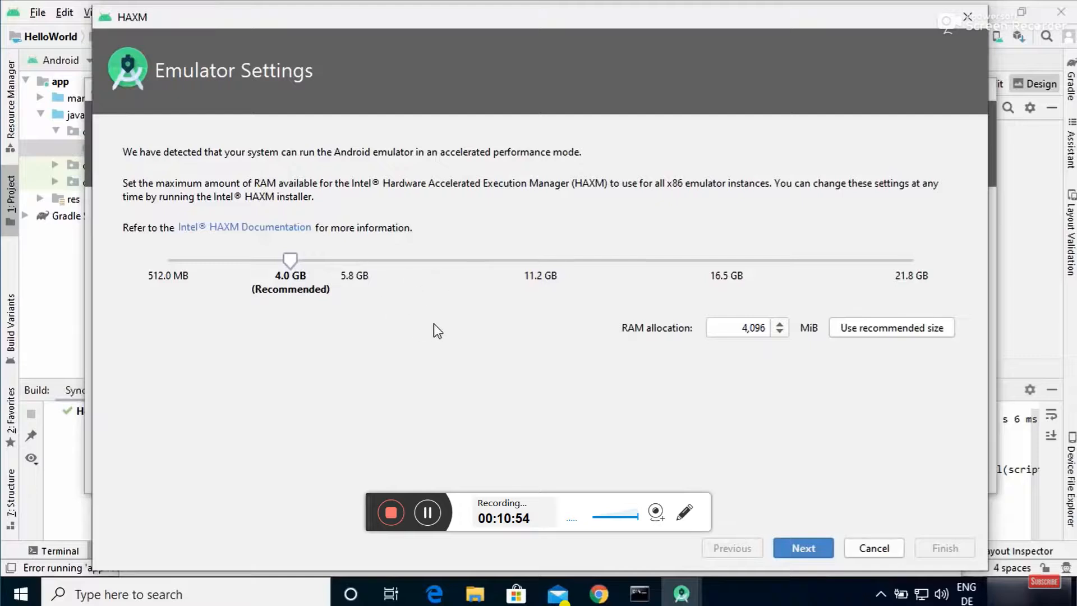
pyautogui.click(789, 550)
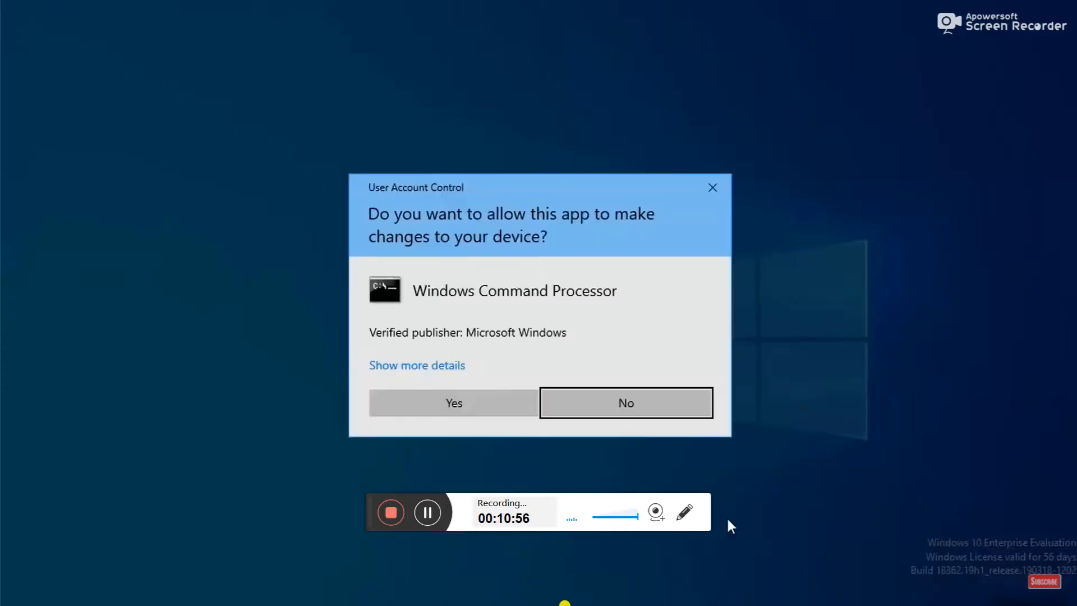
pyautogui.click(480, 404)
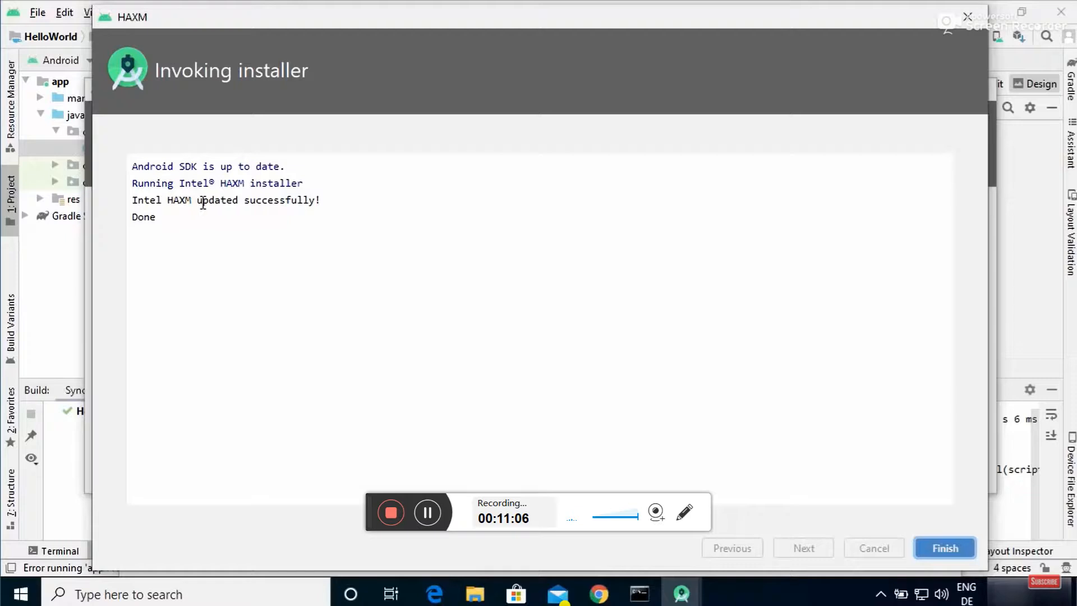
pyautogui.click(946, 548)
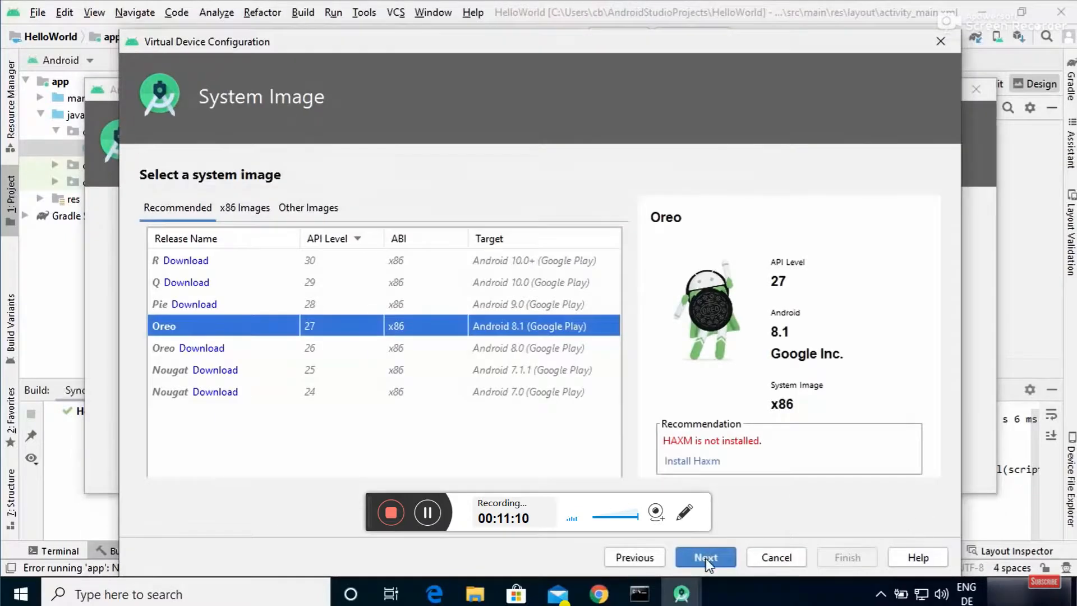
# - Create the Pixel 3 virtual device with the Oreo image, keeping the name Pixel 3 API 27 and portrait orientation, and close the device manager
pyautogui.click(706, 558)
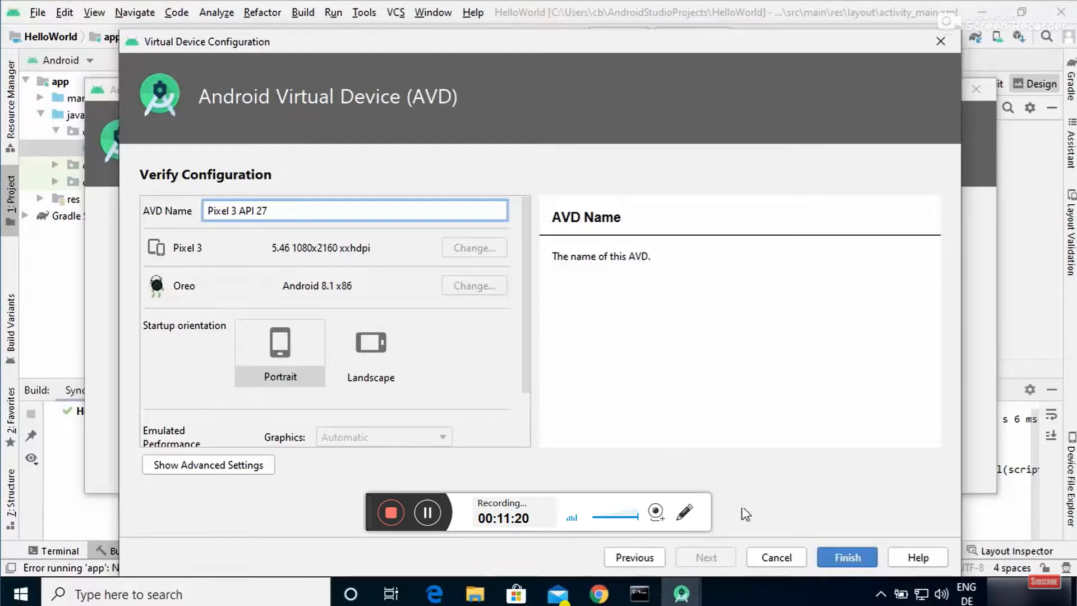
pyautogui.click(841, 557)
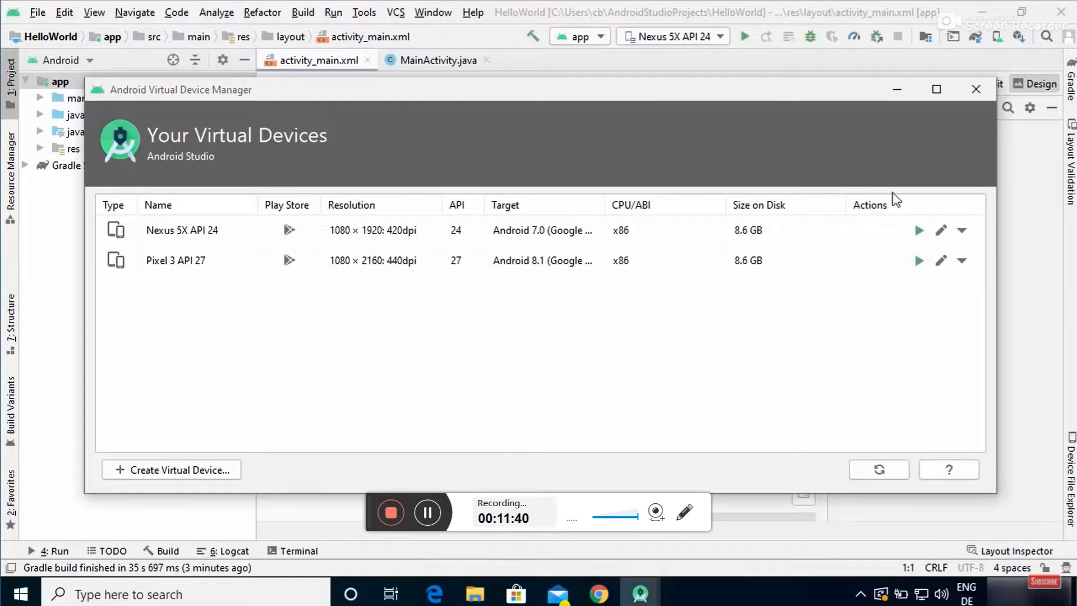
pyautogui.click(980, 89)
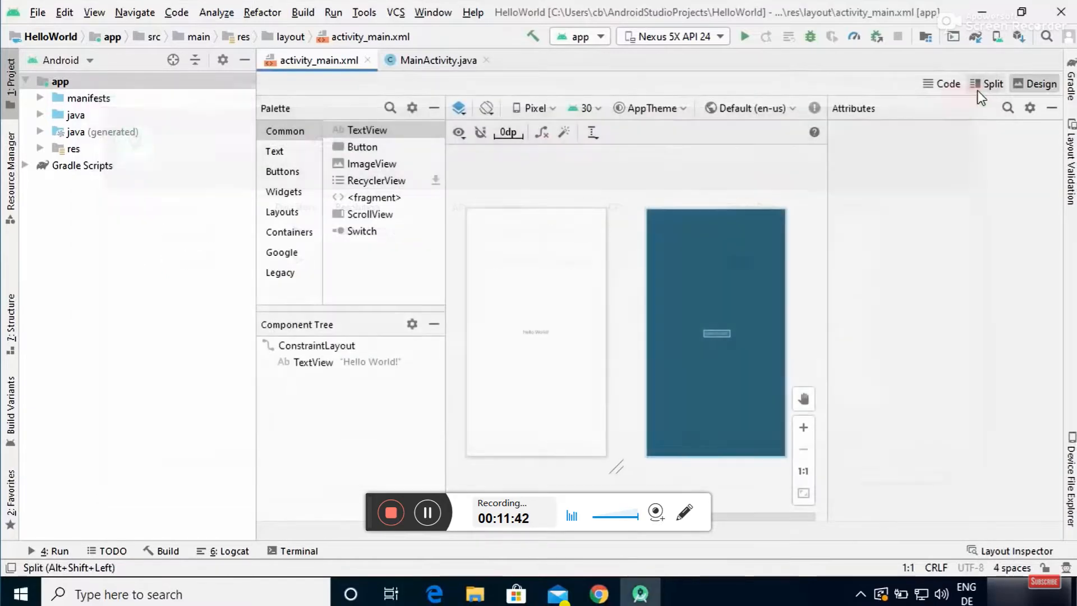
# - Choose Nexus 5X API 24 as the target device for running the app
pyautogui.click(684, 39)
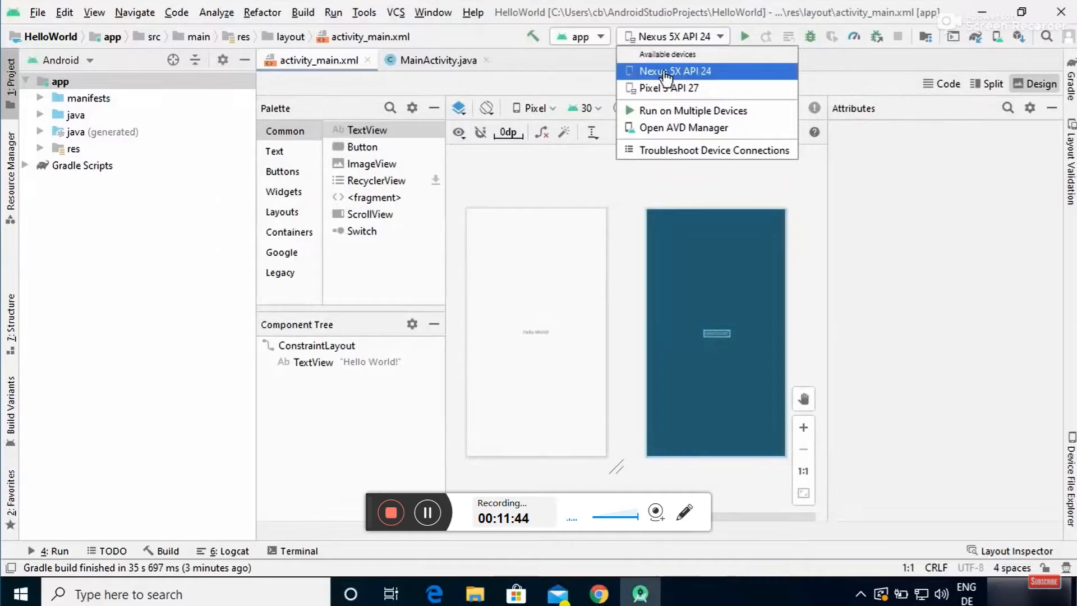
pyautogui.click(699, 73)
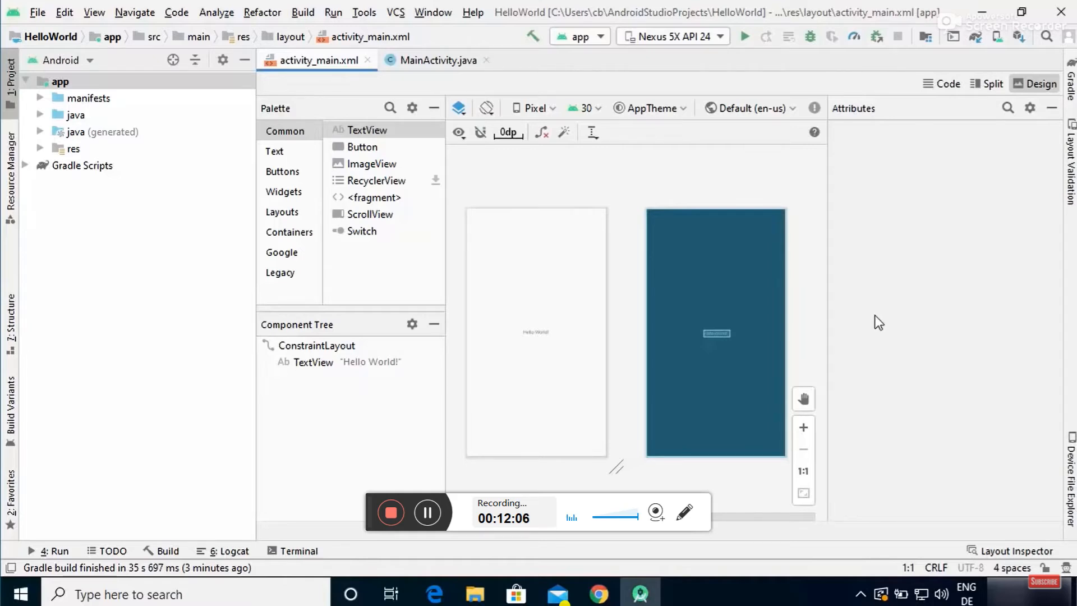
pyautogui.press('space')
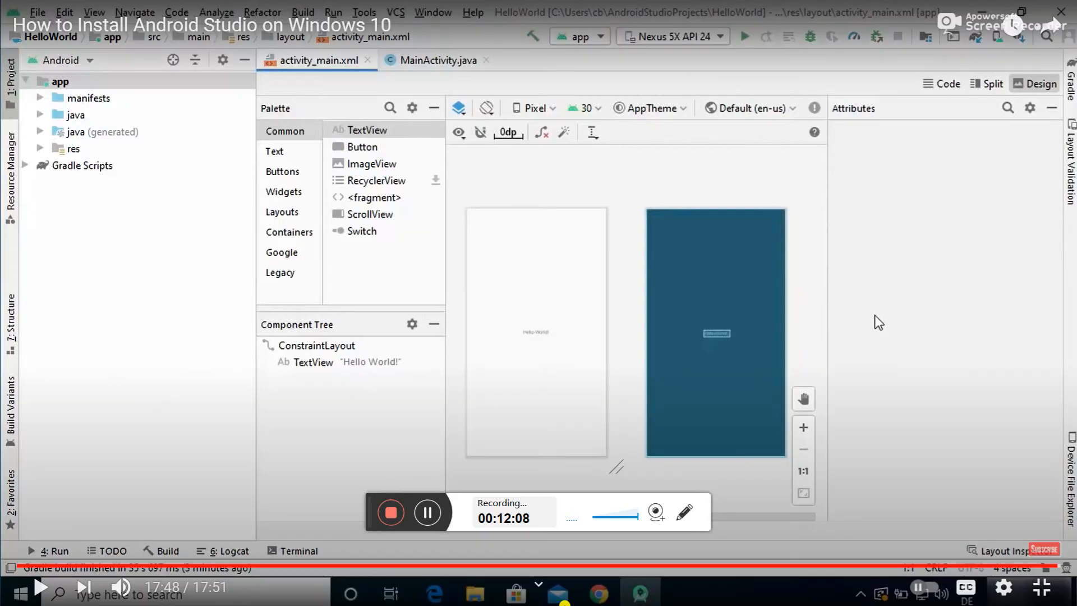